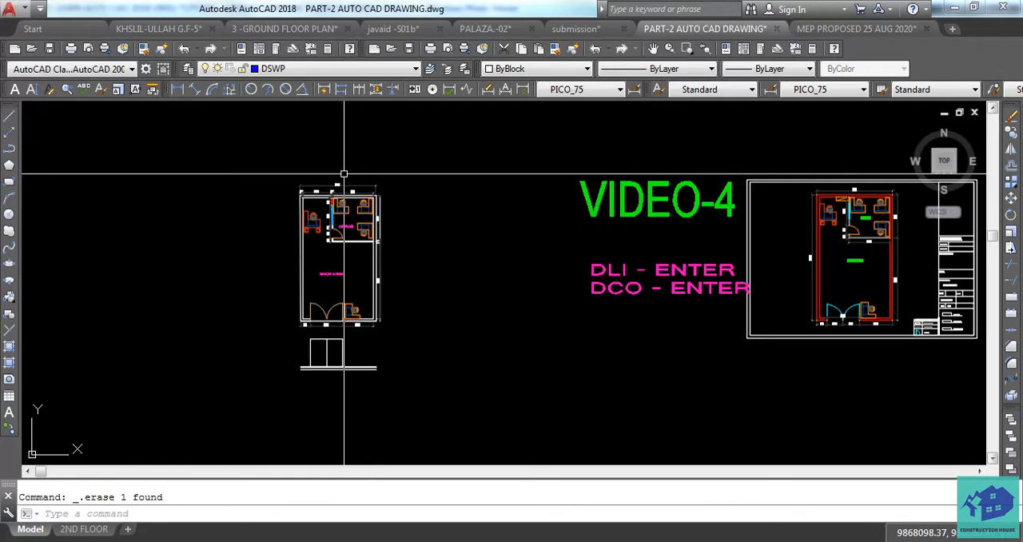
Erase the 6000, 2336, 100 and 3190 dimensions above the top wall of the floor plan
scroll(343, 173, "up", 6)
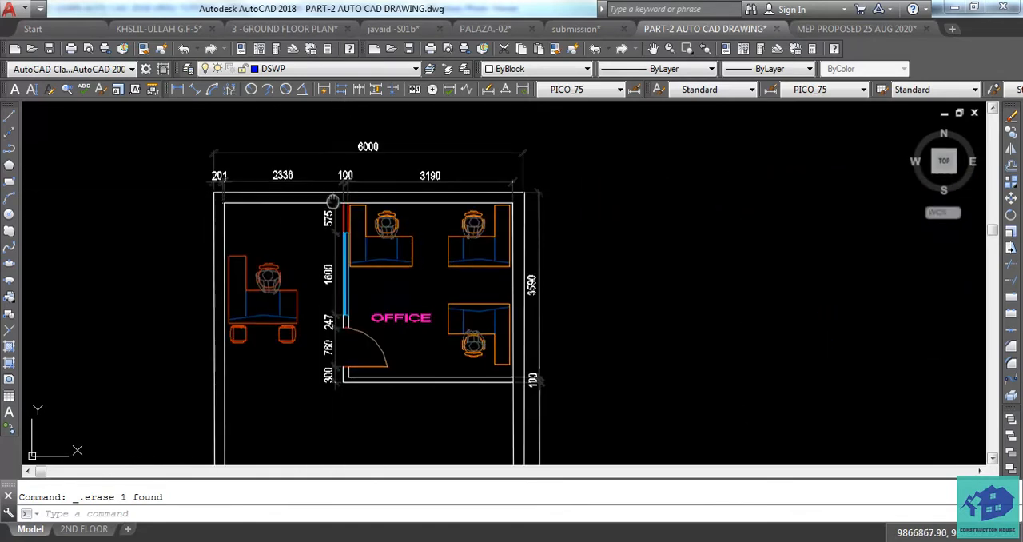
middle_click_drag(327, 270, 379, 318)
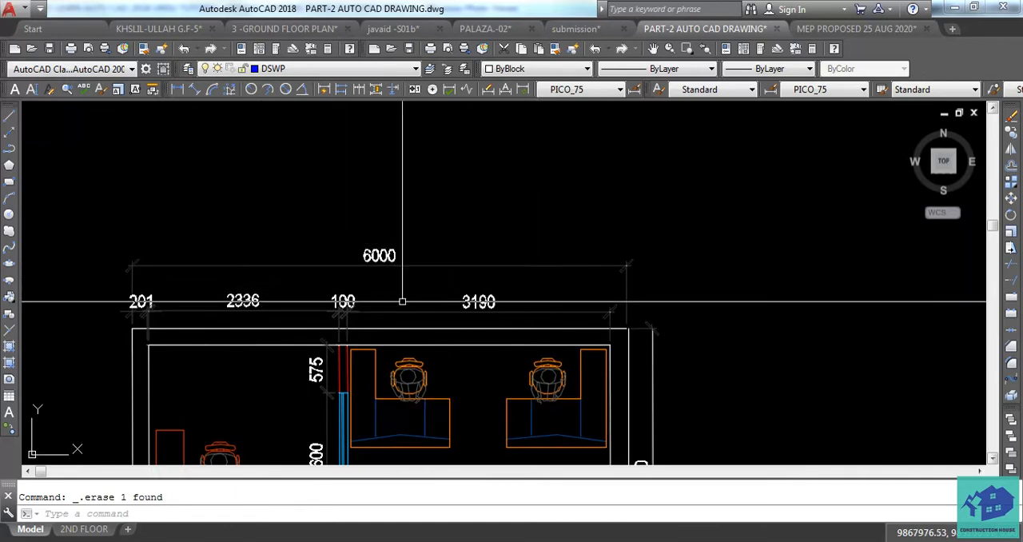
middle_click_drag(264, 295, 267, 316)
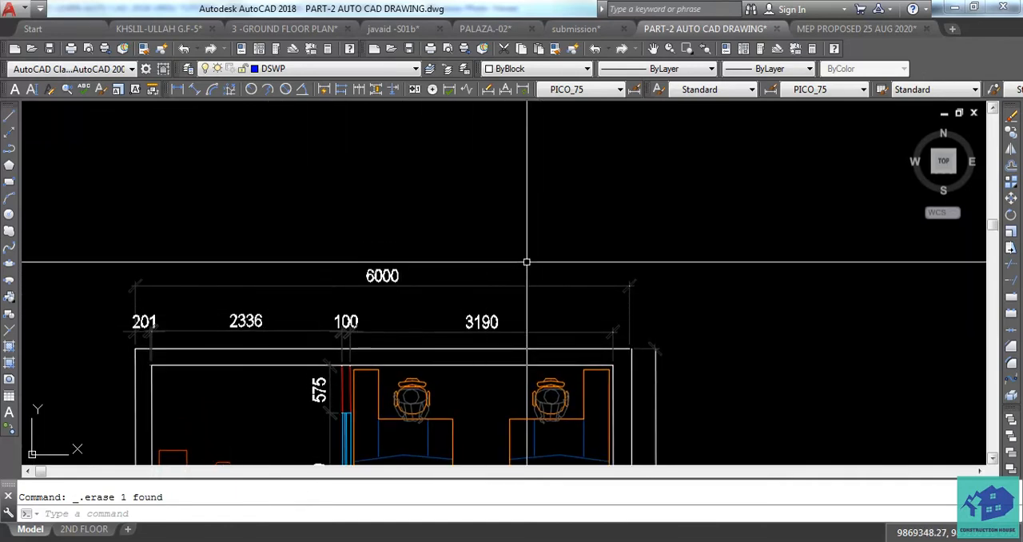
left_click(230, 323)
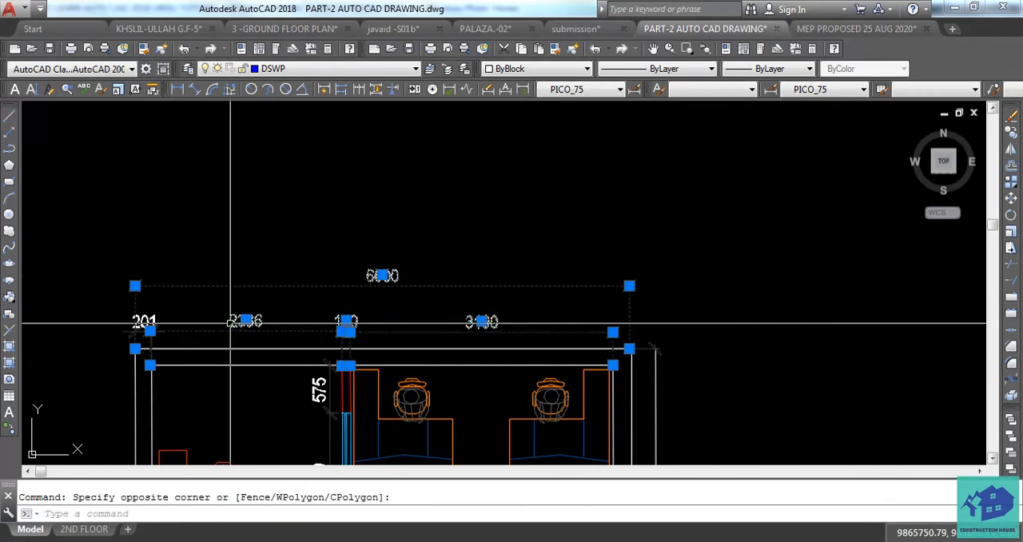
key("Delete")
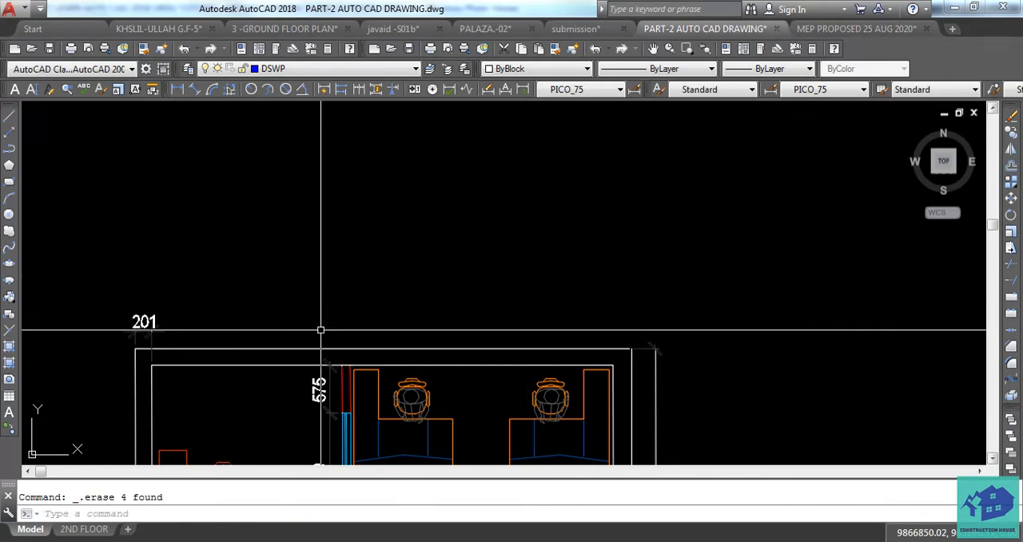
Erase the extra white vertical line just outside the plan's right outer wall
middle_click_drag(320, 329, 287, 247)
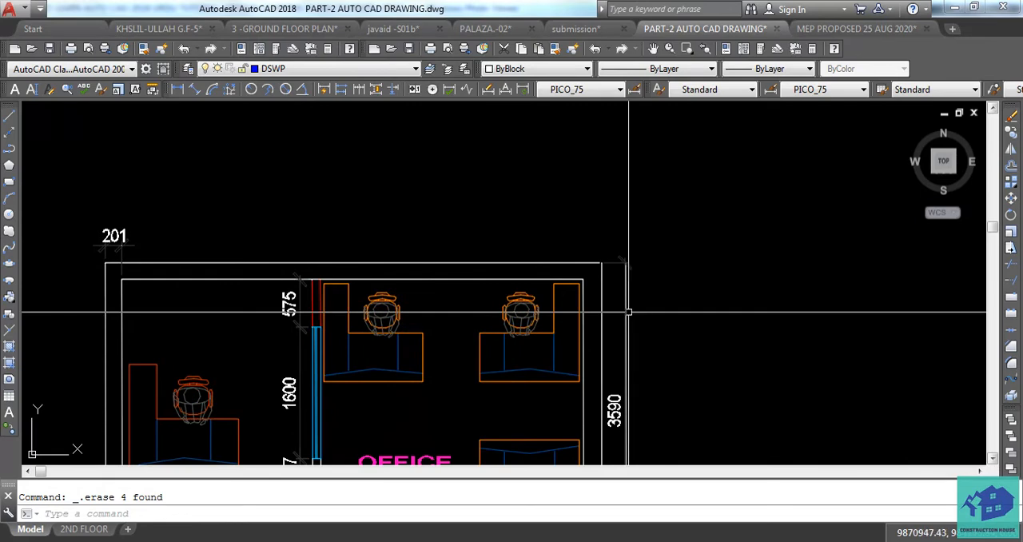
key("Delete")
scroll(615, 311, "up", 5)
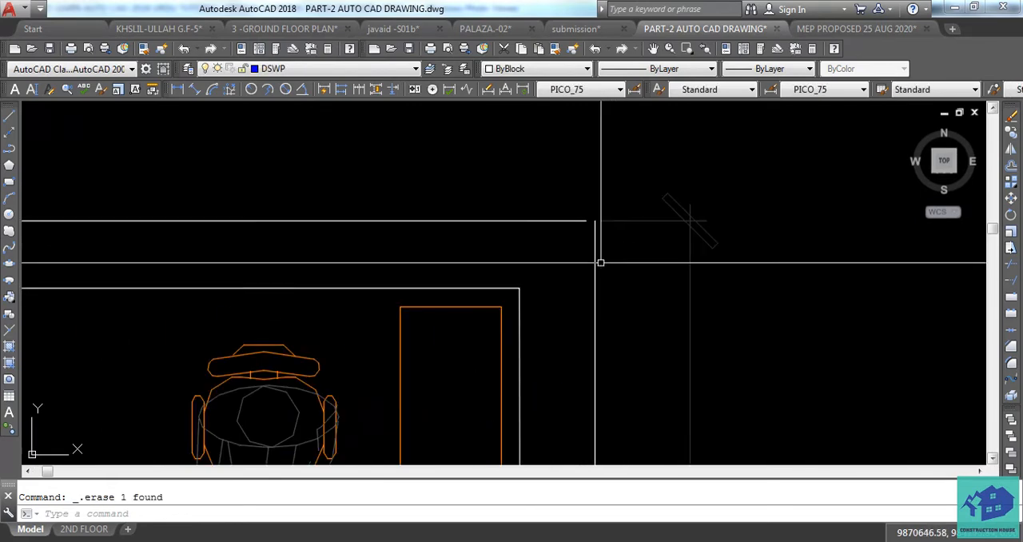
scroll(592, 252, "down", 6)
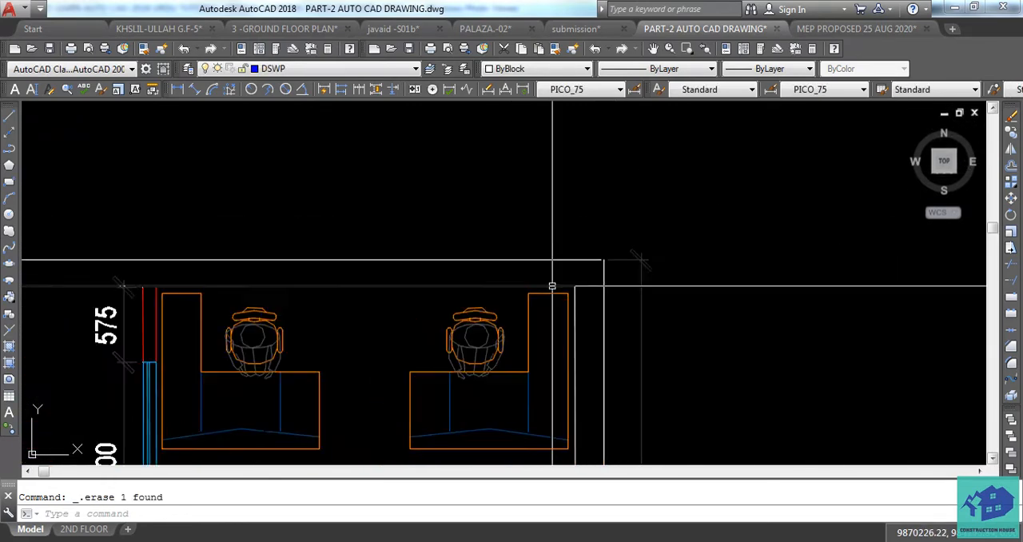
Erase the 201 wall-thickness dimension above the plan's top-left corner
middle_click_drag(538, 308, 530, 279)
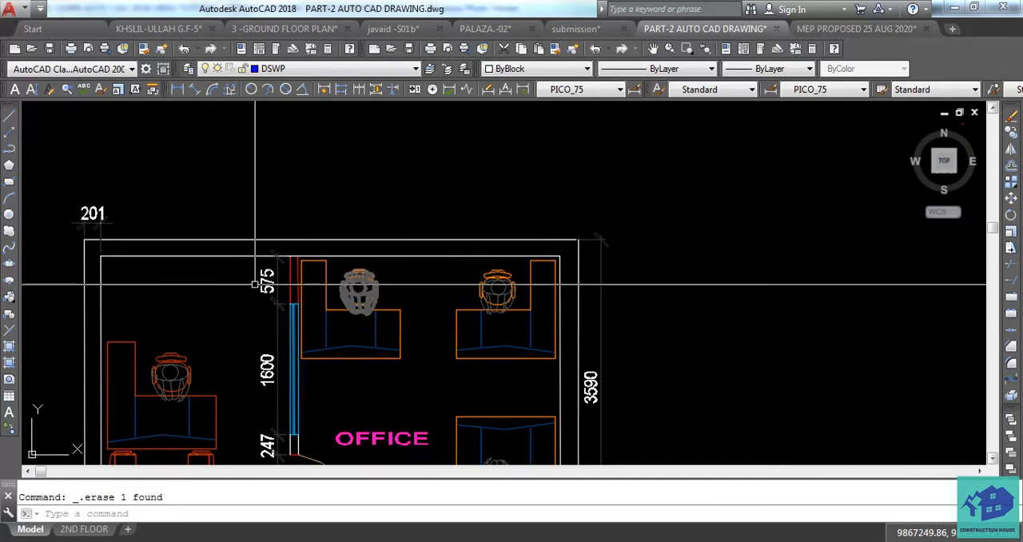
middle_click_drag(209, 314, 244, 308)
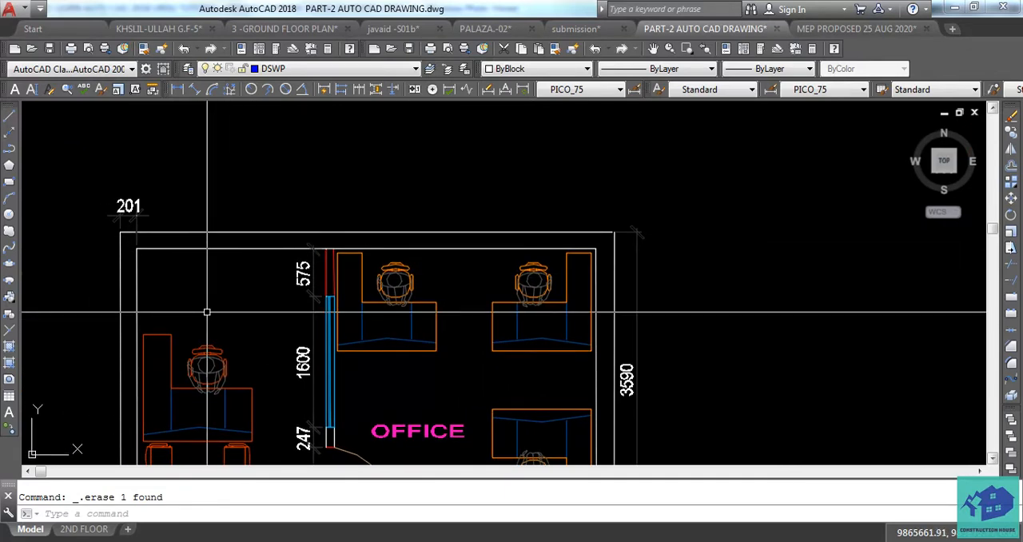
left_click(134, 210)
key("Delete")
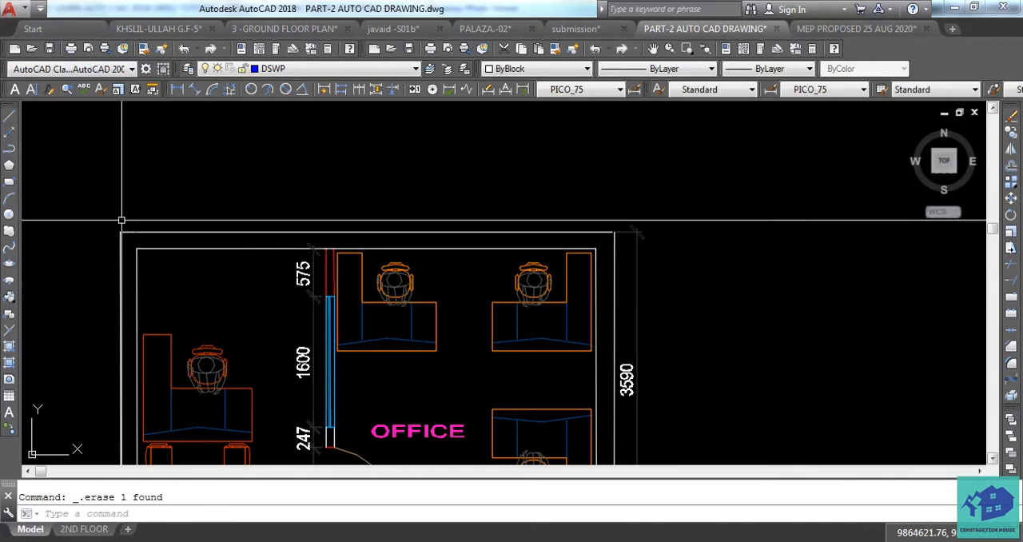
Move the right outer wall line so its upper end meets the end of the top outer wall line
scroll(639, 231, "up", 5)
left_click(662, 231)
left_click(627, 234)
type("m")
key("Return")
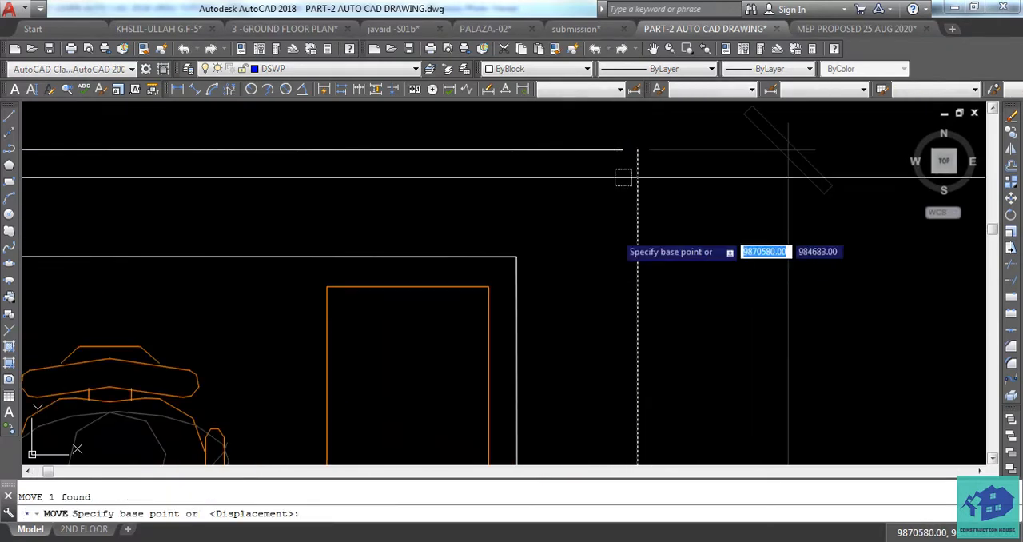
left_click(634, 148)
left_click(631, 148)
scroll(559, 184, "down", 8)
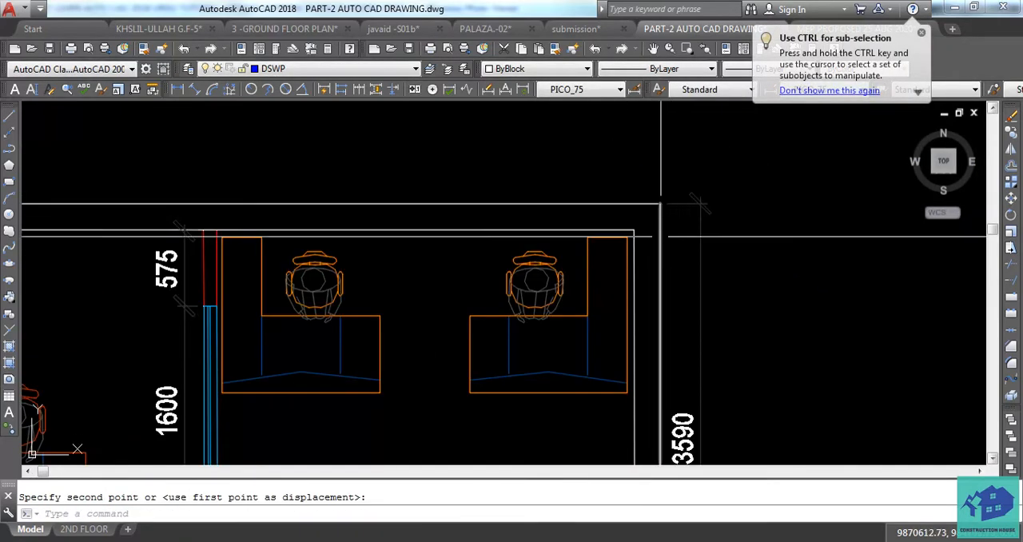
Add a linear dimension above the plan across the full outer width of the top wall
scroll(491, 218, "up", 3)
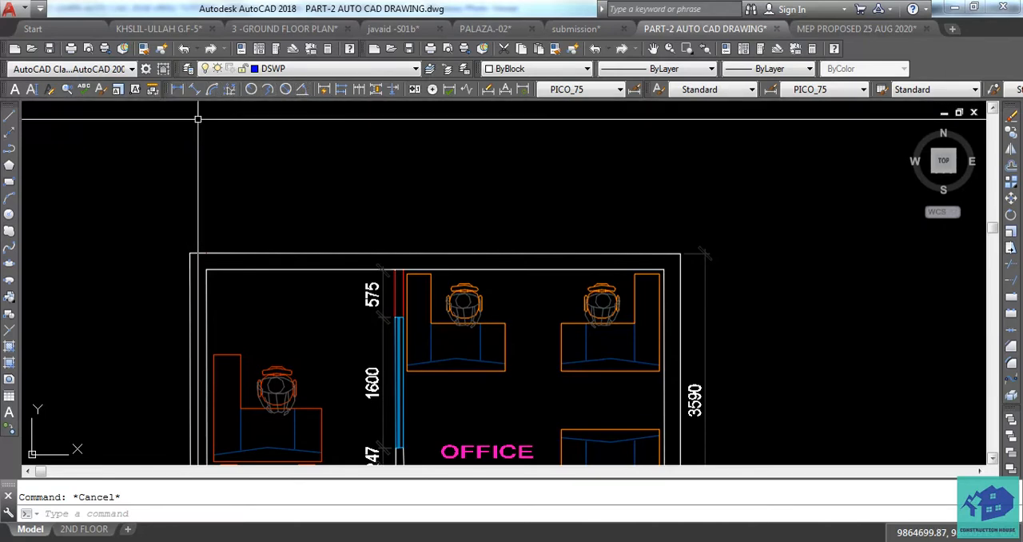
left_click(178, 91)
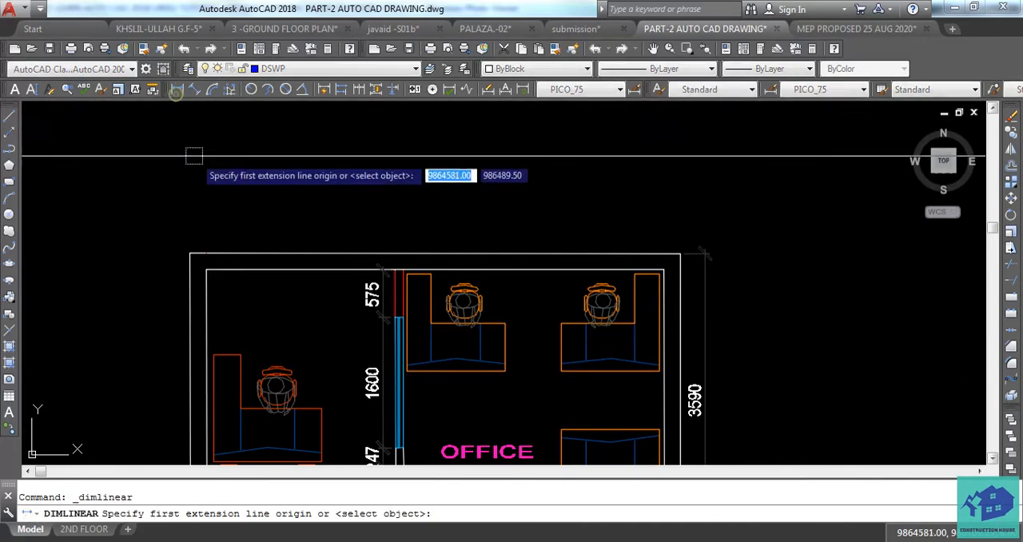
left_click(184, 254)
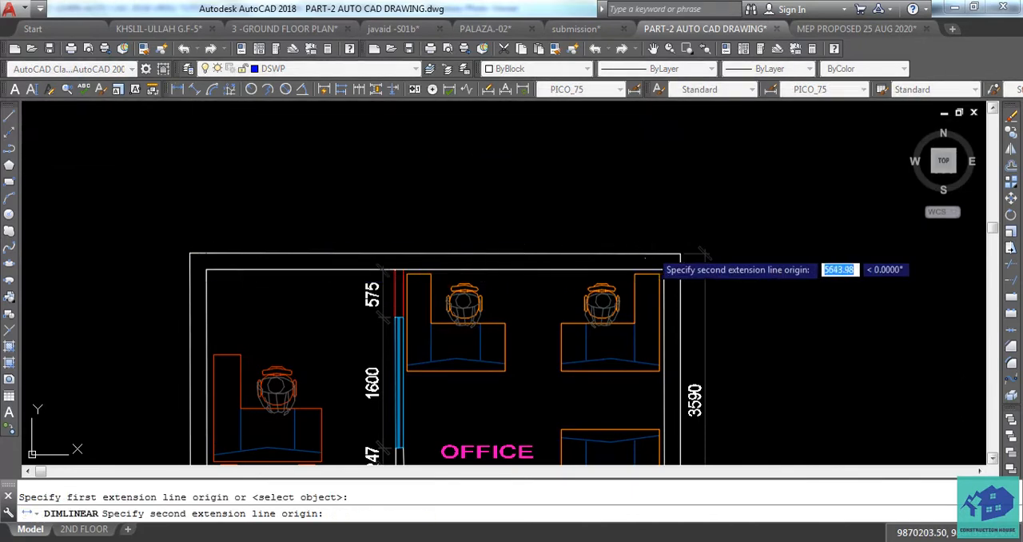
left_click(679, 253)
left_click(439, 231)
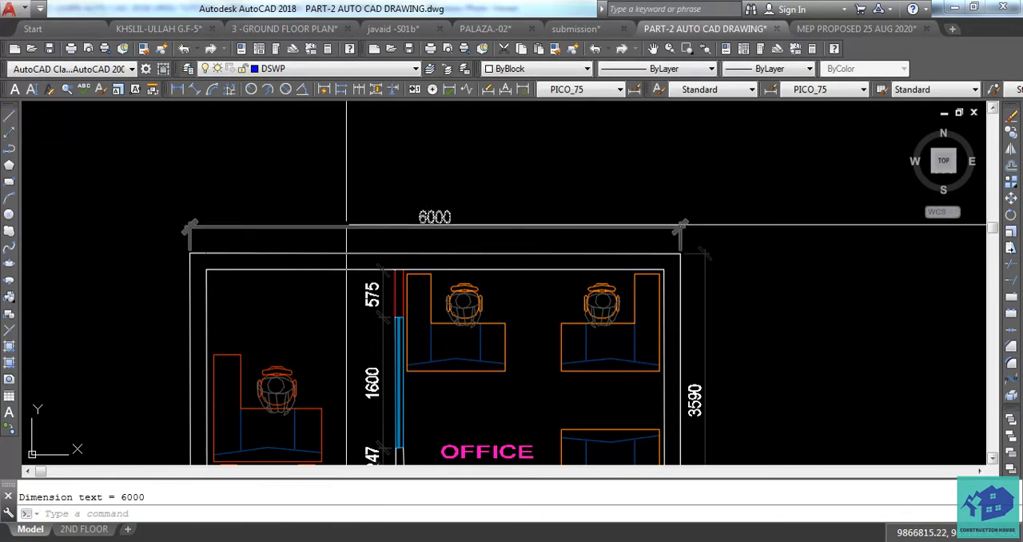
Examine the dimensions on the finished reference plan beside the VIDEO-4 title and return to the working plan
scroll(308, 221, "down", 6)
middle_click_drag(592, 228, 315, 237)
scroll(895, 240, "up", 8)
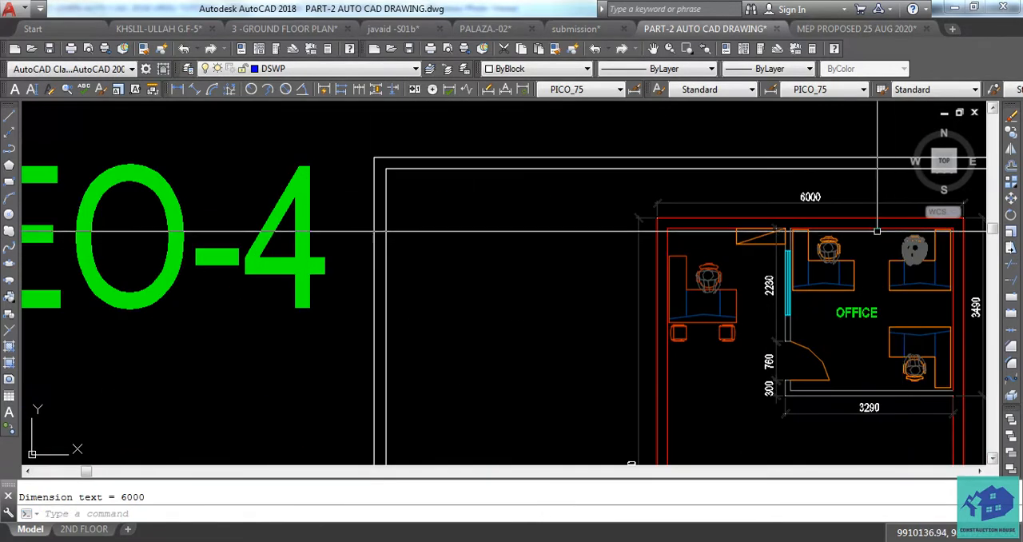
scroll(831, 214, "down", 6)
middle_click_drag(475, 222, 771, 240)
scroll(773, 240, "down", 2)
middle_click_drag(435, 246, 538, 262)
scroll(184, 250, "up", 4)
scroll(338, 240, "up", 4)
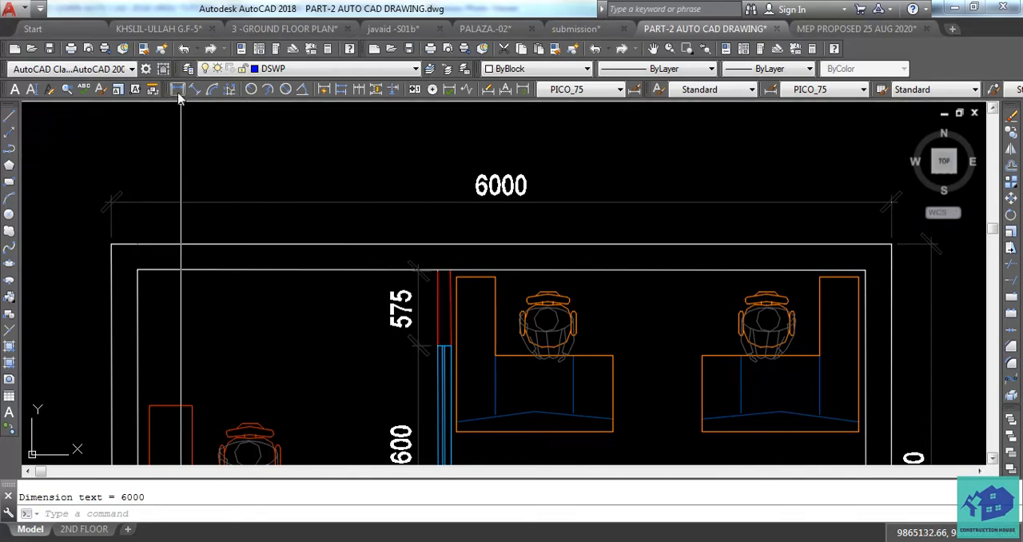
Add a linear dimension for the left wall's thickness at the top-left corner, placed below the overall width dimension
type("LI")
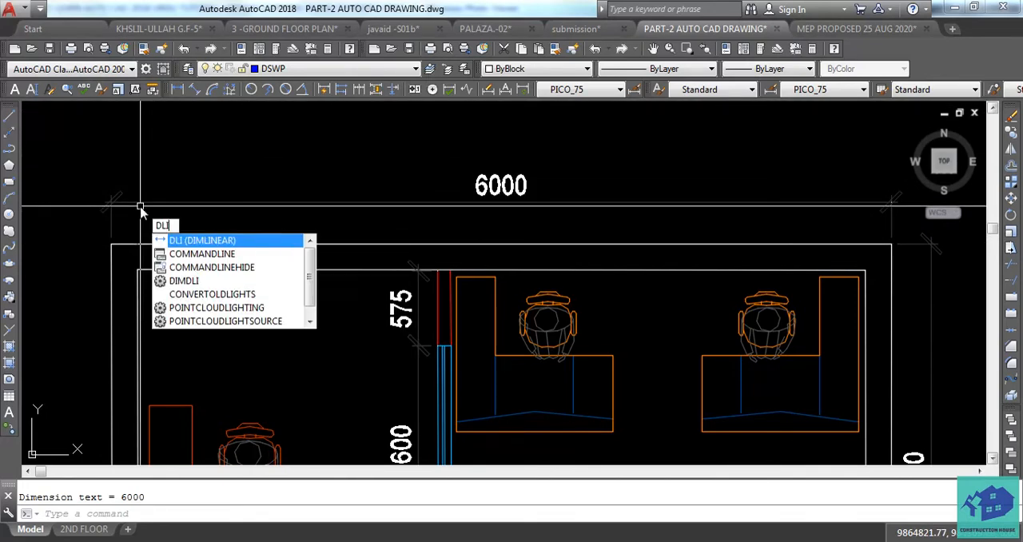
key("Return")
left_click(111, 243)
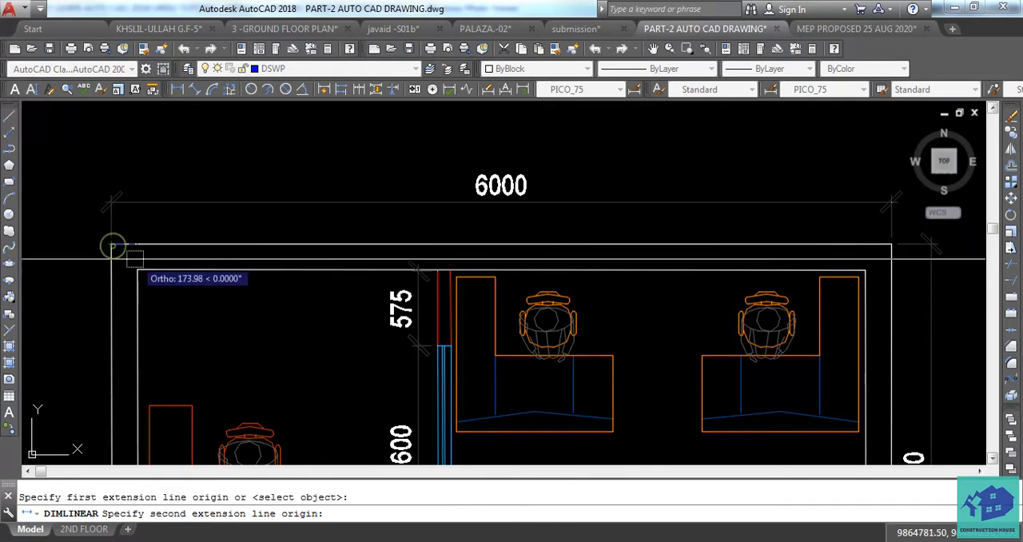
left_click(138, 270)
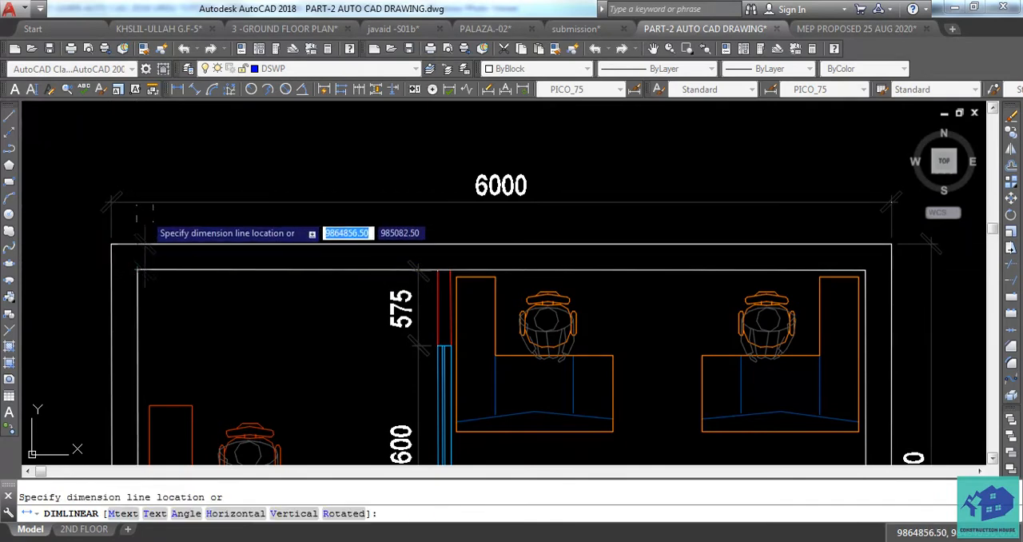
scroll(137, 208, "up", 2)
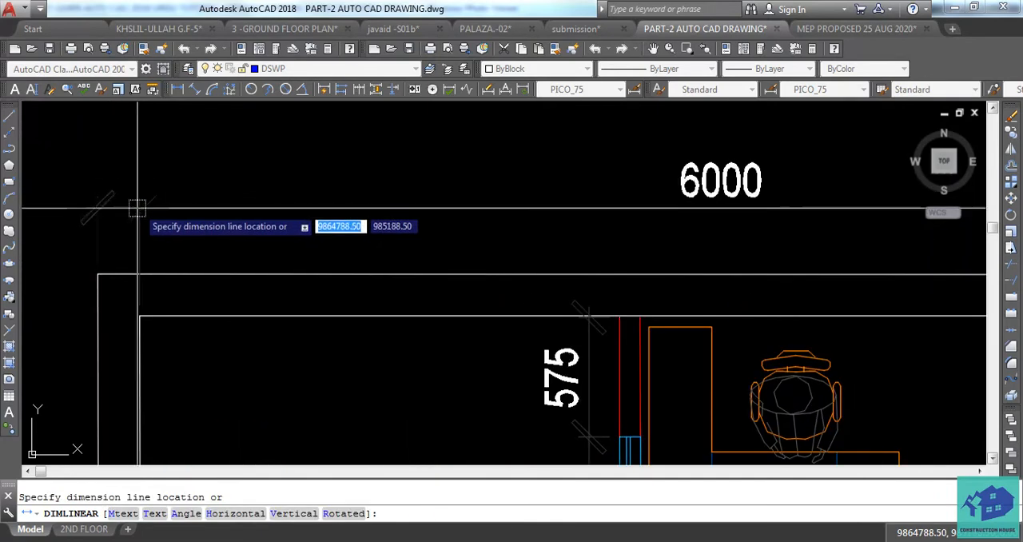
left_click(142, 258)
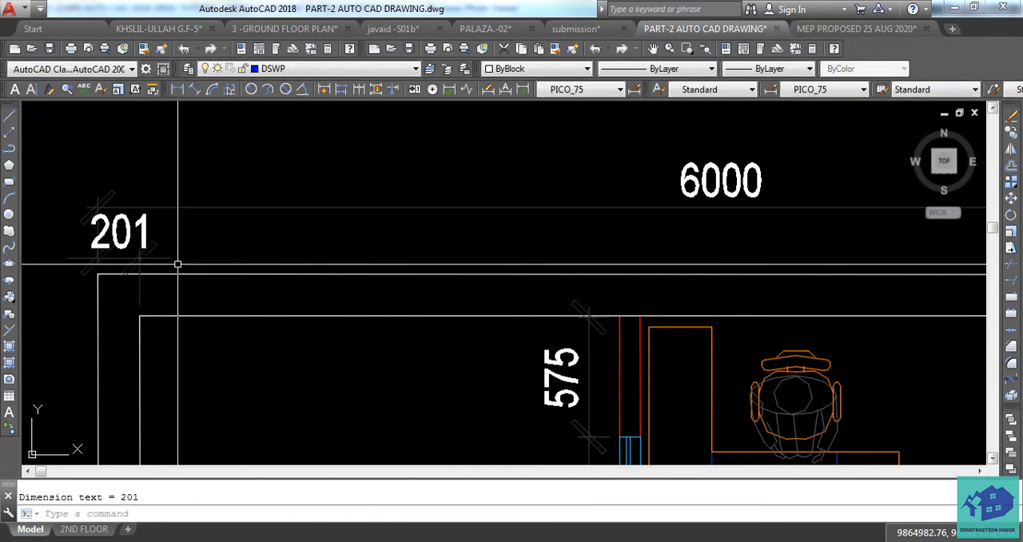
type("DIMLI")
key("Return")
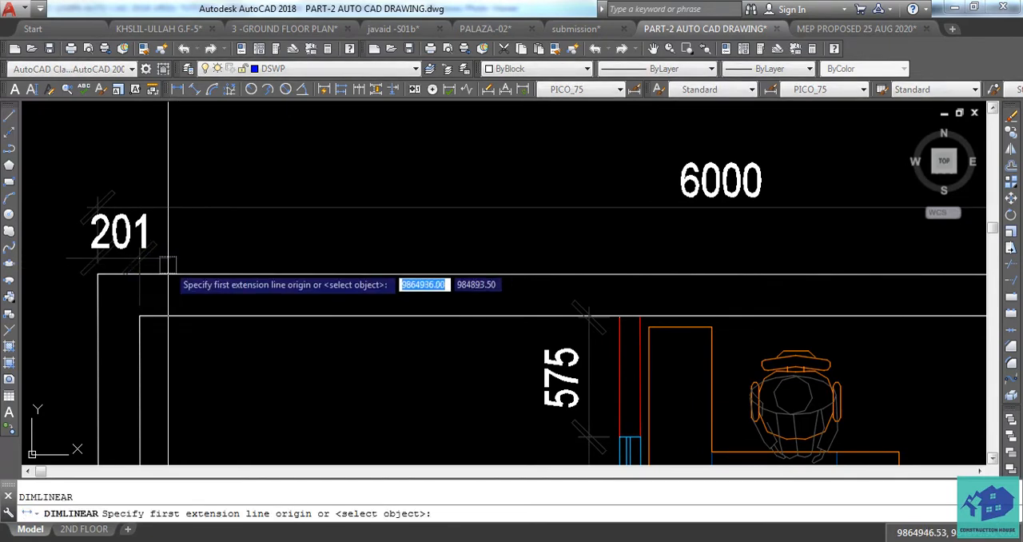
scroll(178, 264, "down", 3)
scroll(340, 276, "up", 3)
left_click(368, 277)
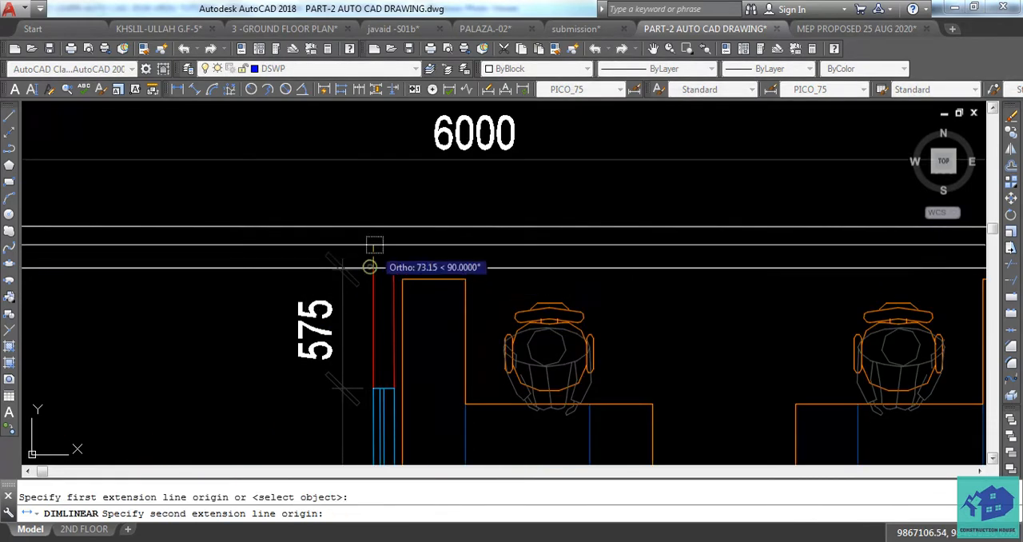
scroll(369, 263, "down", 1)
scroll(373, 215, "up", 2)
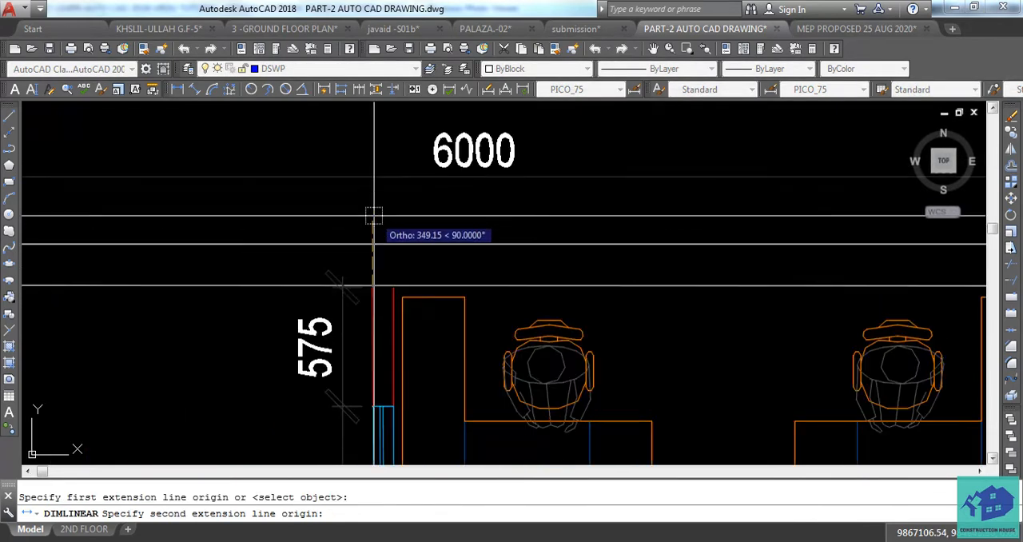
middle_click_drag(372, 216, 671, 244)
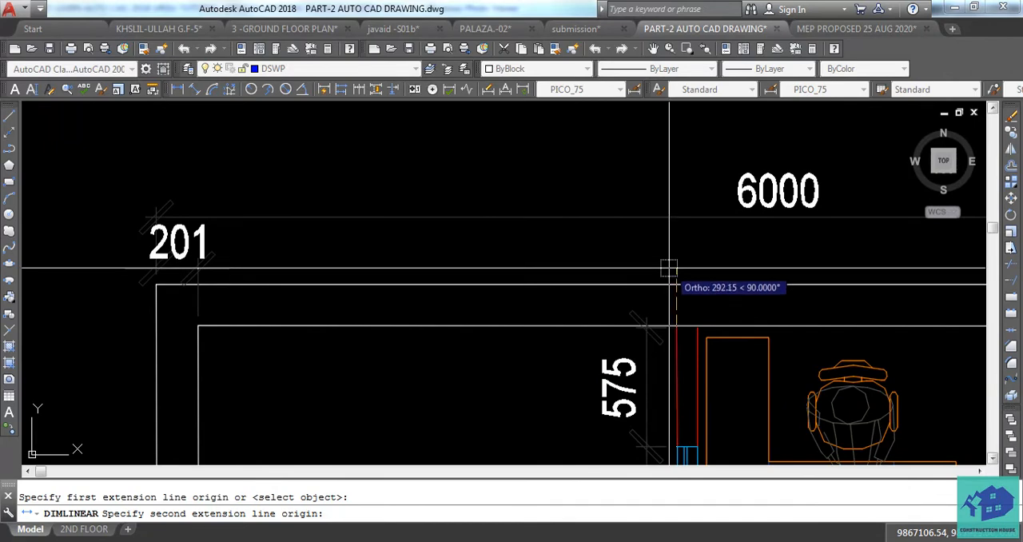
left_click(669, 270)
middle_click_drag(631, 240, 534, 243)
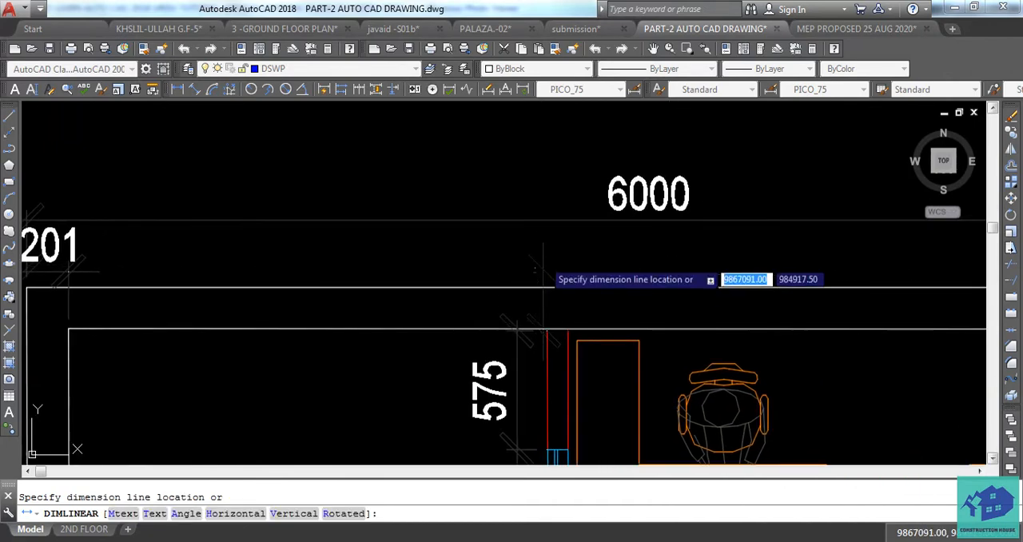
key("Escape")
Add a linear dimension from the left wall's inner face to the red partition's near face, level with the wall-thickness dimension
middle_click_drag(457, 275, 551, 300)
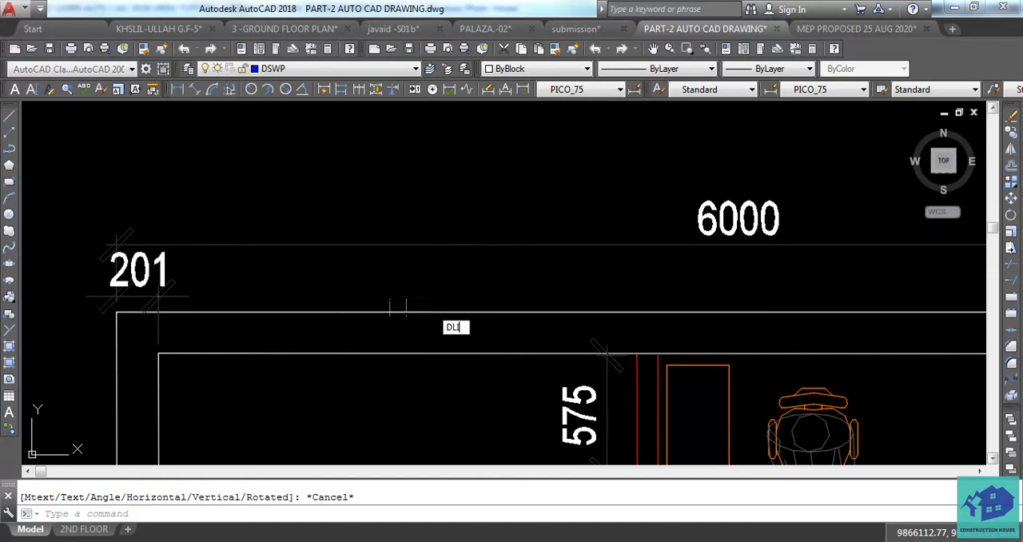
type("DLI")
key("Return")
left_click(158, 319)
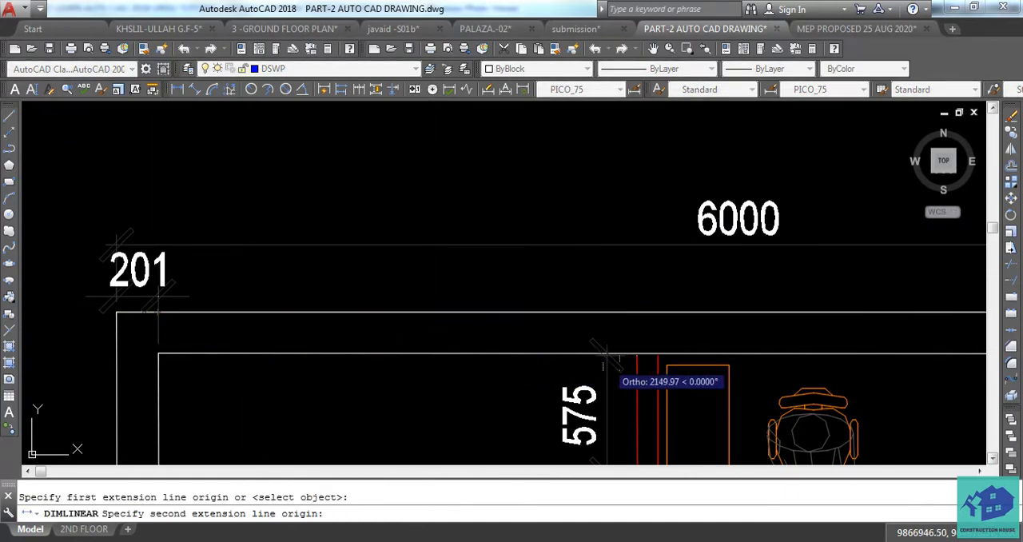
left_click(637, 354)
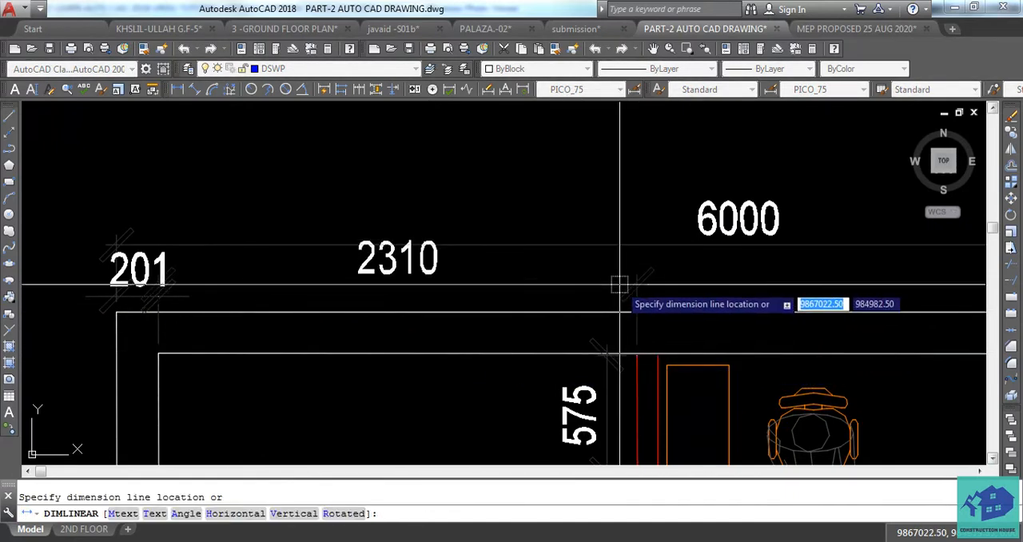
left_click(621, 294)
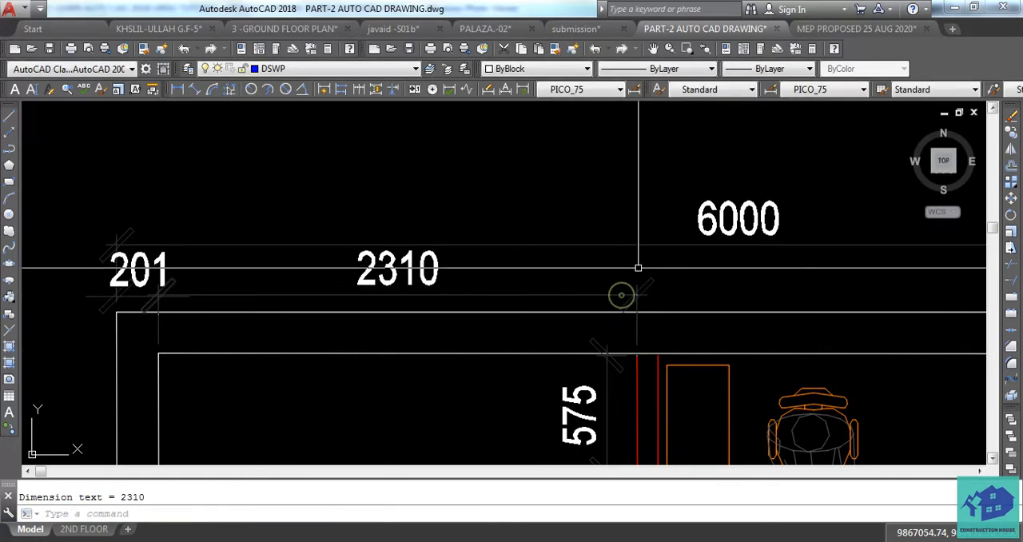
Add a linear dimension above the top wall for the red partition's thickness, level with the neighbouring dimensions
middle_click_drag(654, 276, 566, 293)
type("DIMLI")
key("Return")
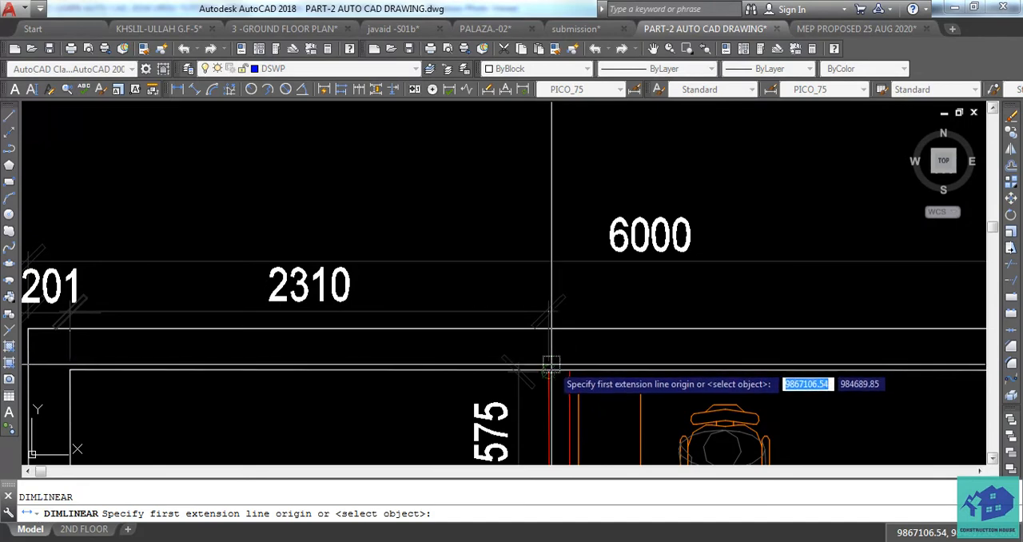
left_click(550, 366)
left_click(570, 366)
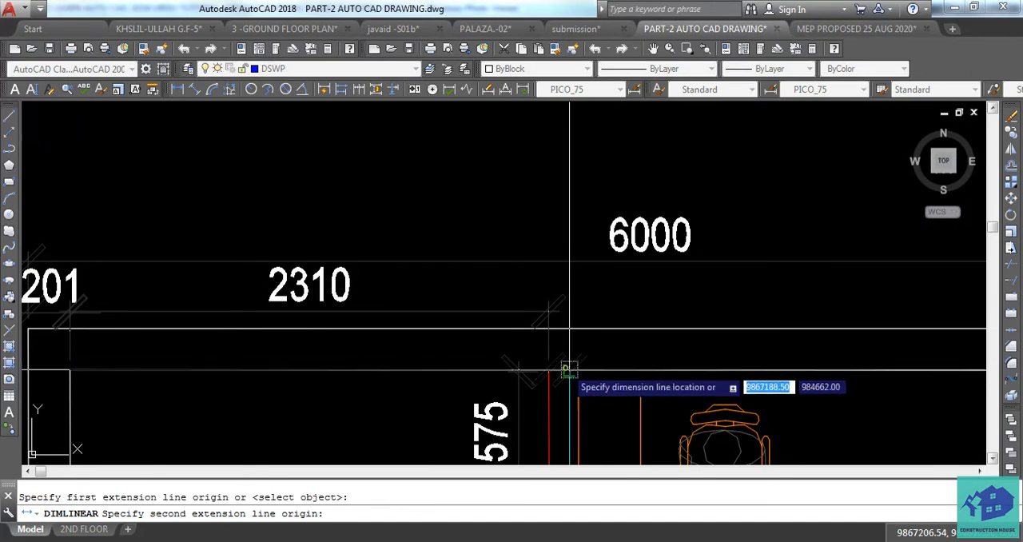
left_click(583, 316)
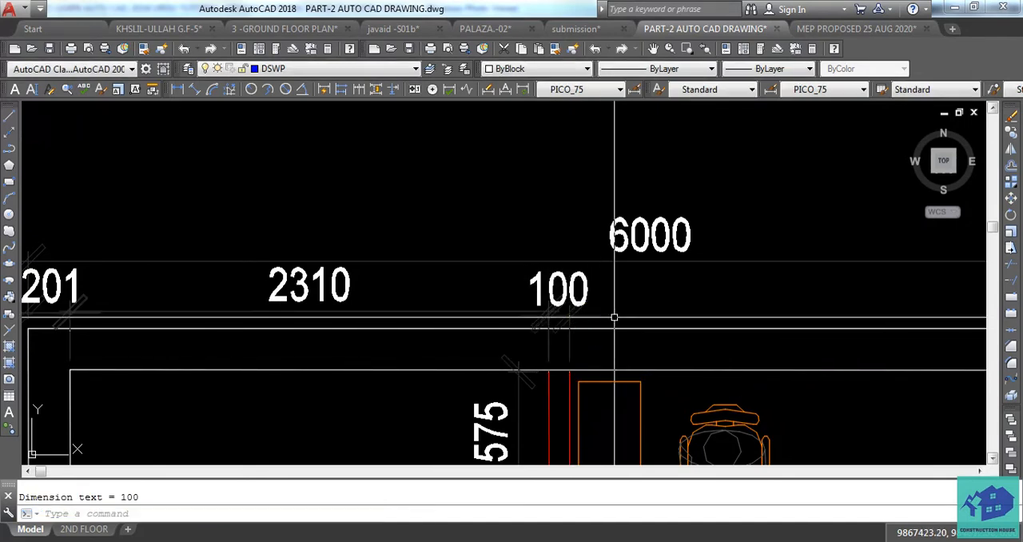
Add a linear dimension from the red partition's far face to the right wall's inner face, in line with the lower dimension row
key("Return")
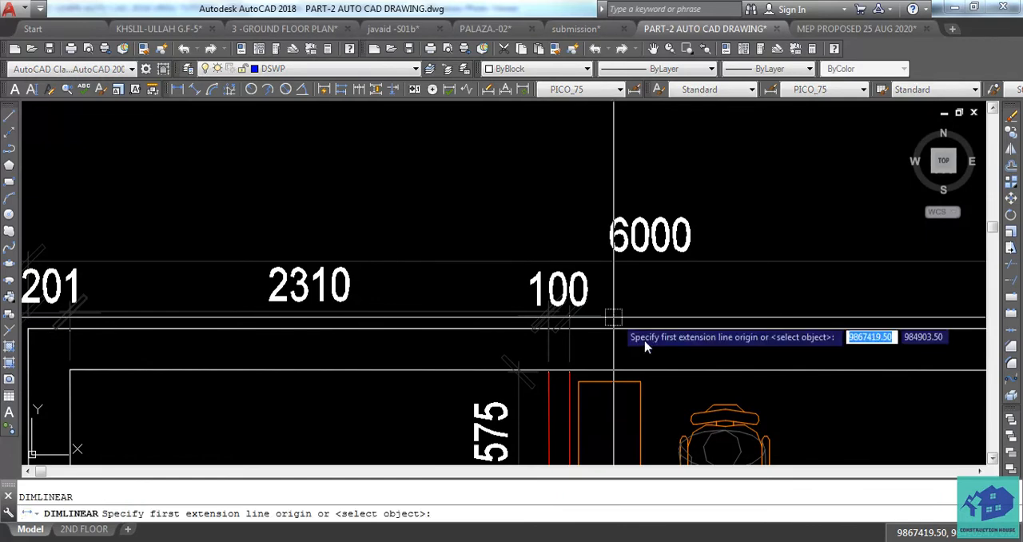
left_click(550, 369)
scroll(567, 368, "down", 3)
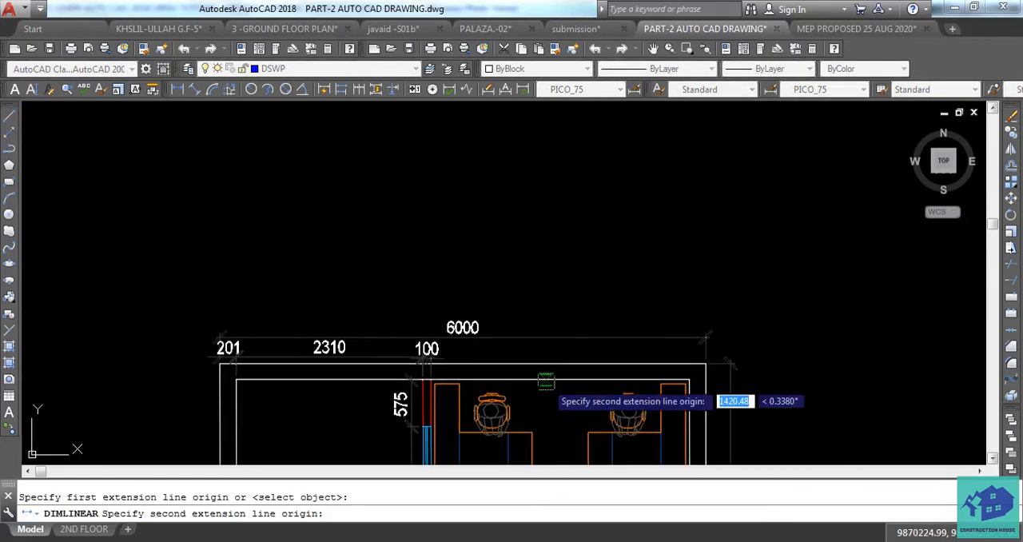
scroll(767, 392, "up", 3)
left_click(739, 380)
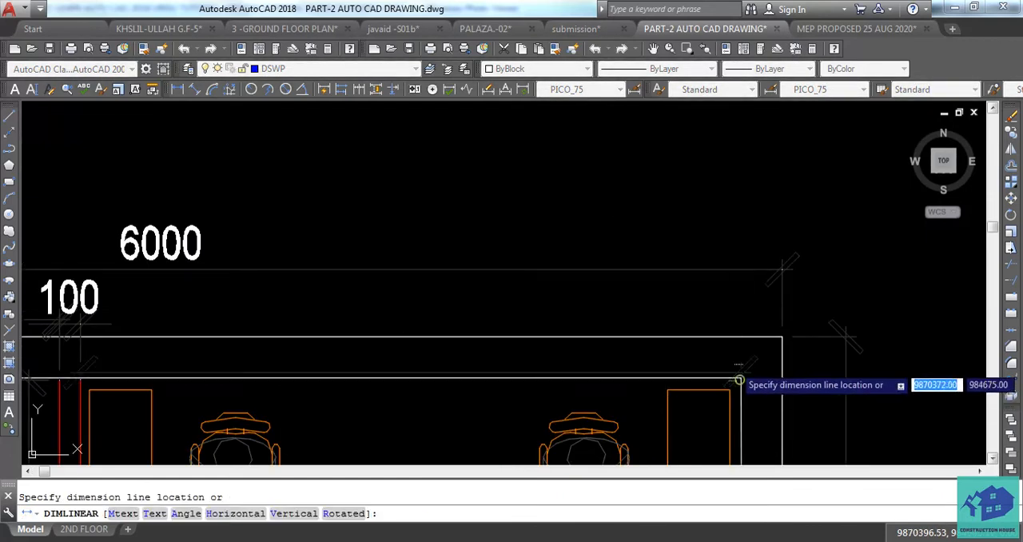
left_click(733, 326)
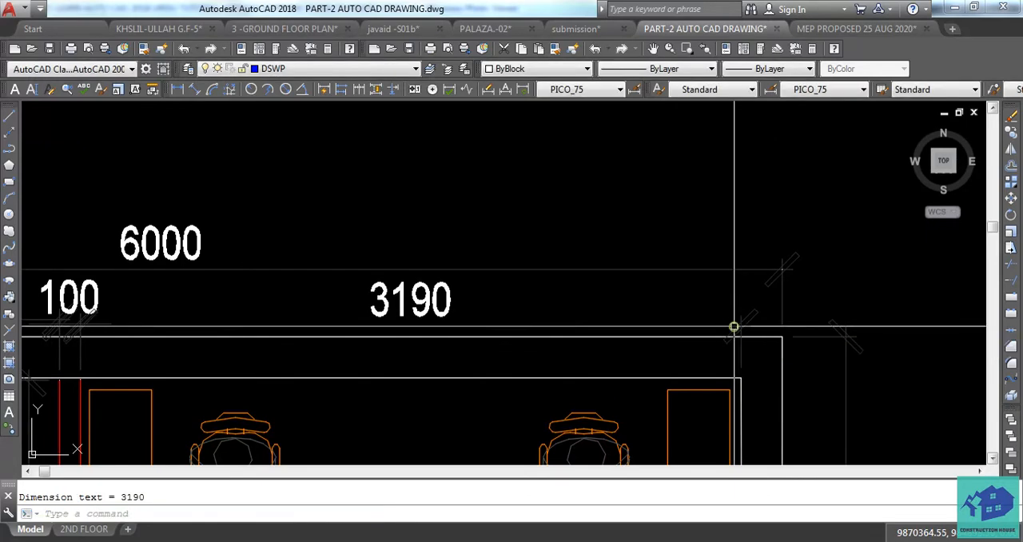
Check the new top-wall dimensions and read the DLI and DCO command notes under the VIDEO-4 title
middle_click_drag(432, 367, 551, 379)
scroll(253, 352, "up", 5)
middle_click_drag(185, 367, 329, 343)
scroll(329, 361, "down", 5)
middle_click_drag(573, 379, 502, 365)
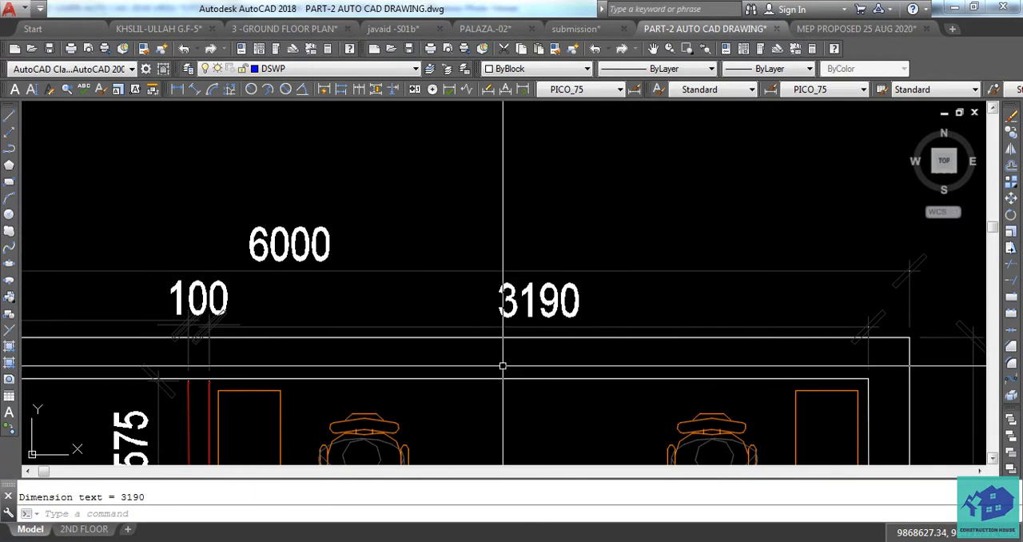
scroll(405, 329, "down", 5)
middle_click_drag(755, 370, 449, 290)
scroll(693, 352, "down", 2)
middle_click_drag(818, 377, 473, 265)
middle_click_drag(706, 466, 587, 358)
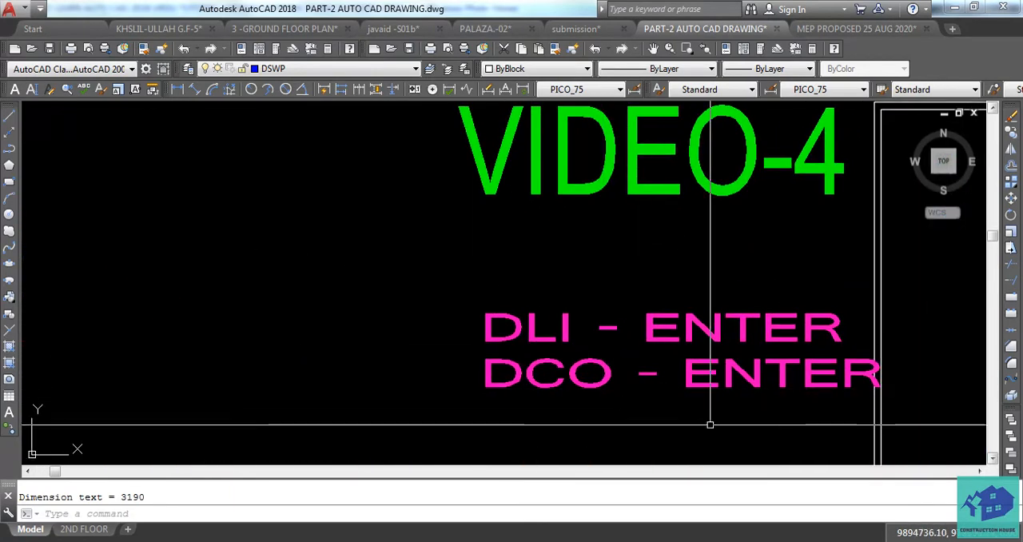
scroll(670, 404, "down", 2)
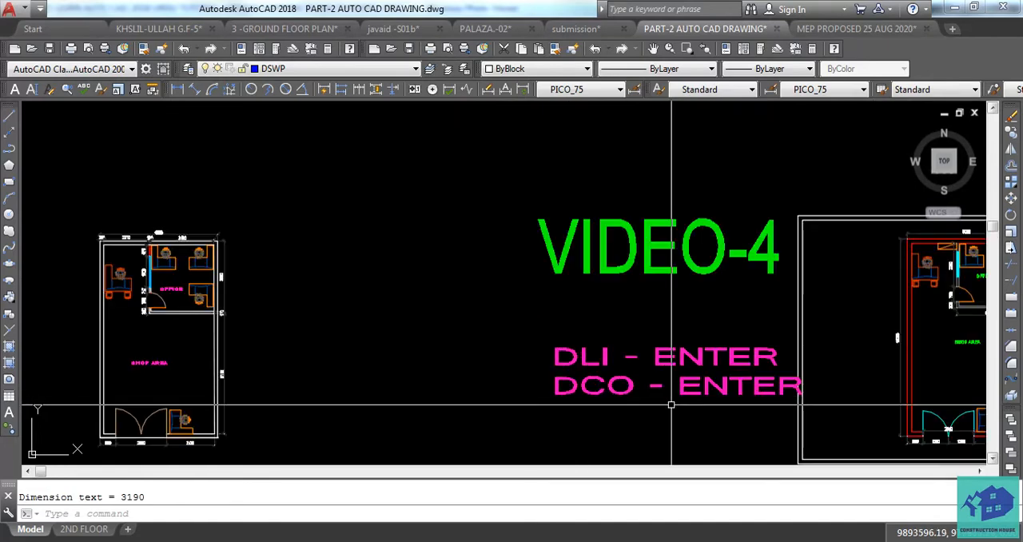
Erase the old vertical dimensions beside the office partition, from the top wall down through the door opening
middle_click_drag(534, 377, 669, 399)
scroll(295, 270, "up", 6)
middle_click_drag(308, 286, 359, 355)
middle_click_drag(343, 318, 354, 332)
middle_click_drag(459, 332, 504, 217)
left_click(346, 253)
key("Delete")
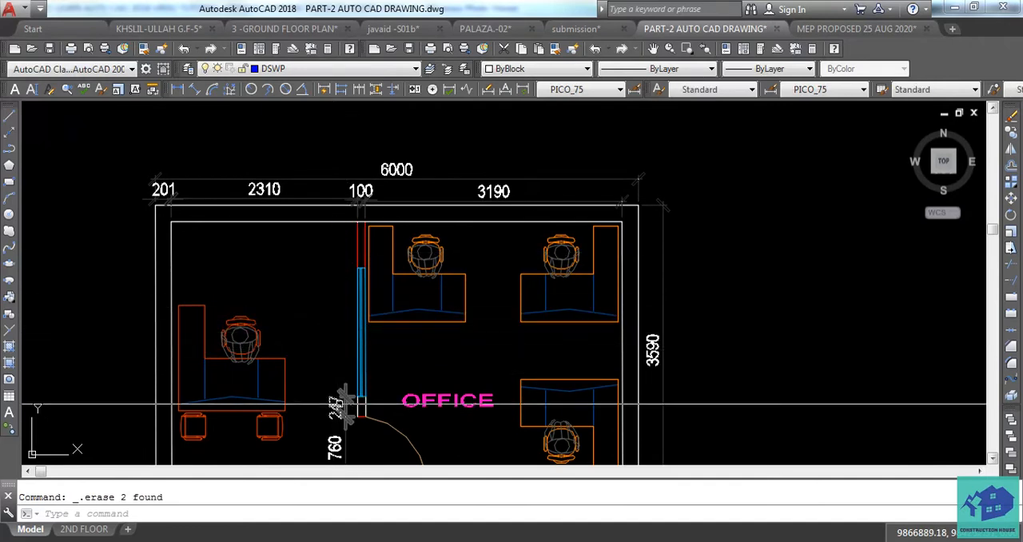
left_click(344, 419)
left_click(329, 438)
key("Delete")
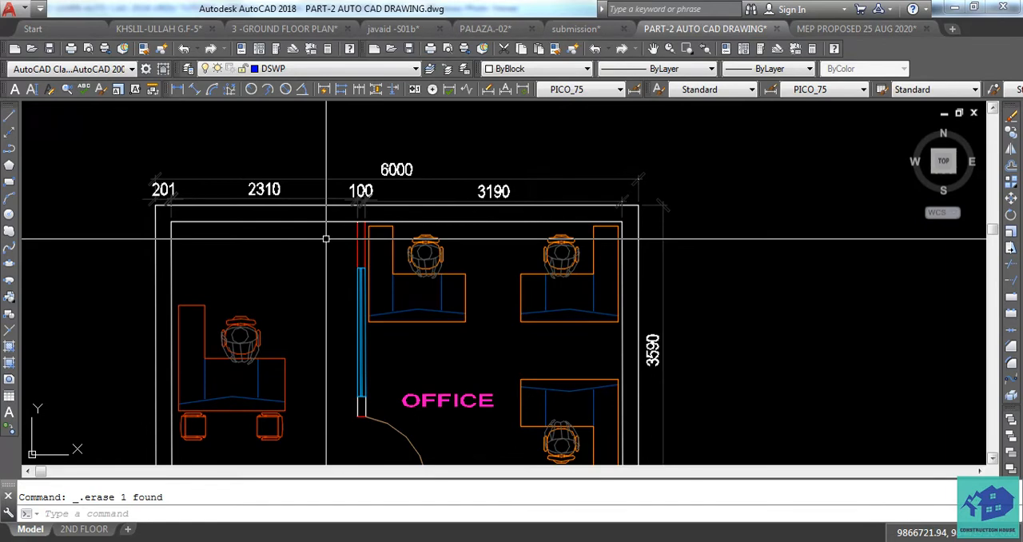
Add a vertical linear dimension for the red partition segment between the top wall and the blue window, placed outside the office
type("DIMLI")
key("Return")
scroll(335, 238, "up", 5)
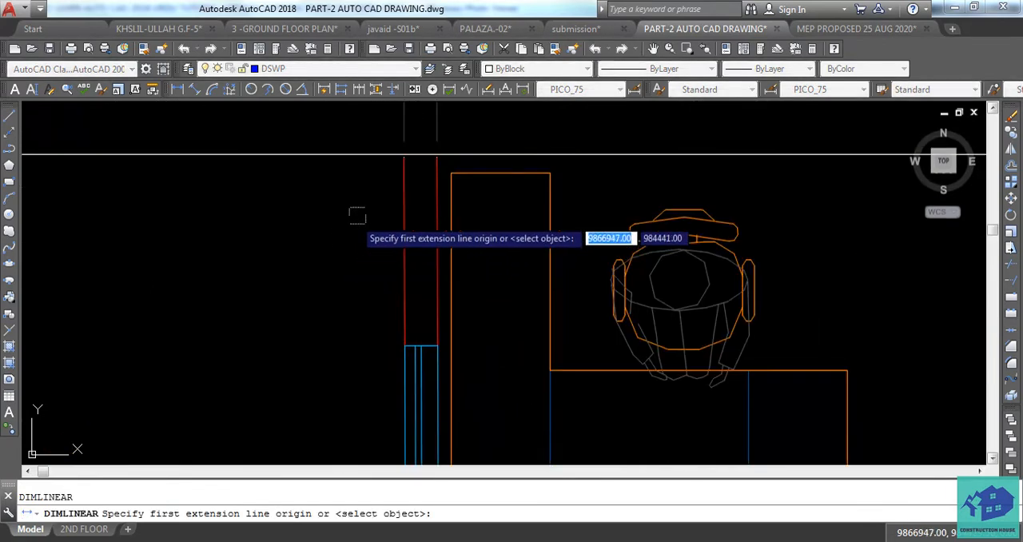
left_click(404, 157)
left_click(404, 345)
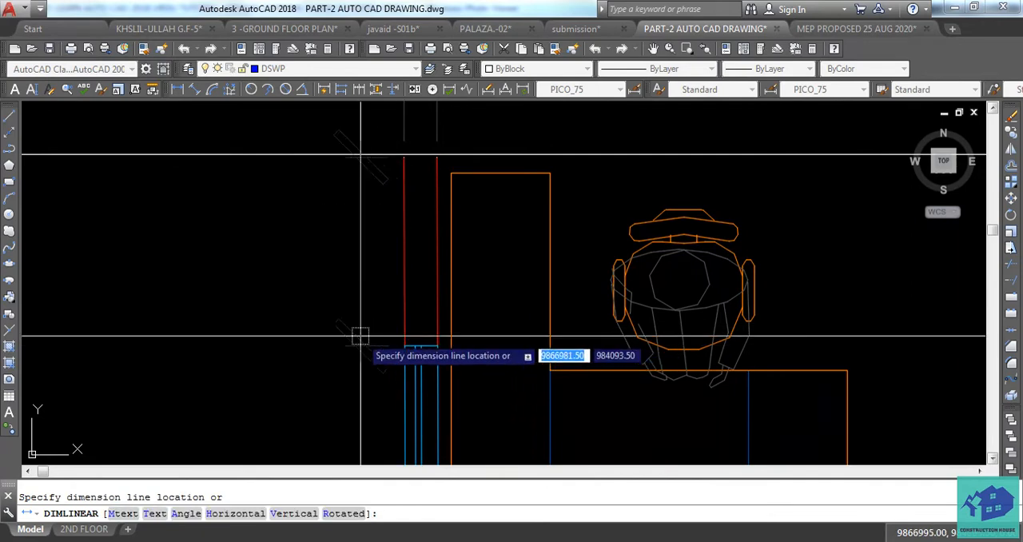
left_click(355, 335)
Start a continued dimension (DIMCONTINUE) from the red segment's dimension and extend it to the lower end of the blue window
type("DIMCO")
key("Return")
middle_click_drag(381, 359, 389, 234)
scroll(390, 233, "down", 2)
middle_click_drag(385, 294, 379, 192)
scroll(379, 192, "down", 2)
scroll(388, 352, "up", 3)
left_click(392, 352)
Continue the dimension chain over the short wall piece below the window and across the office door opening
middle_click_drag(389, 378, 381, 270)
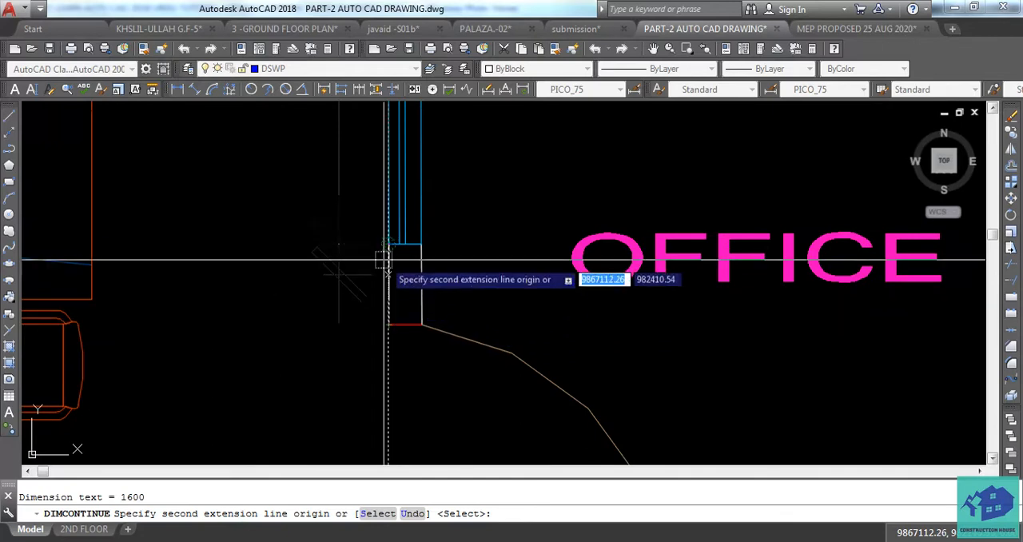
scroll(386, 326, "down", 3)
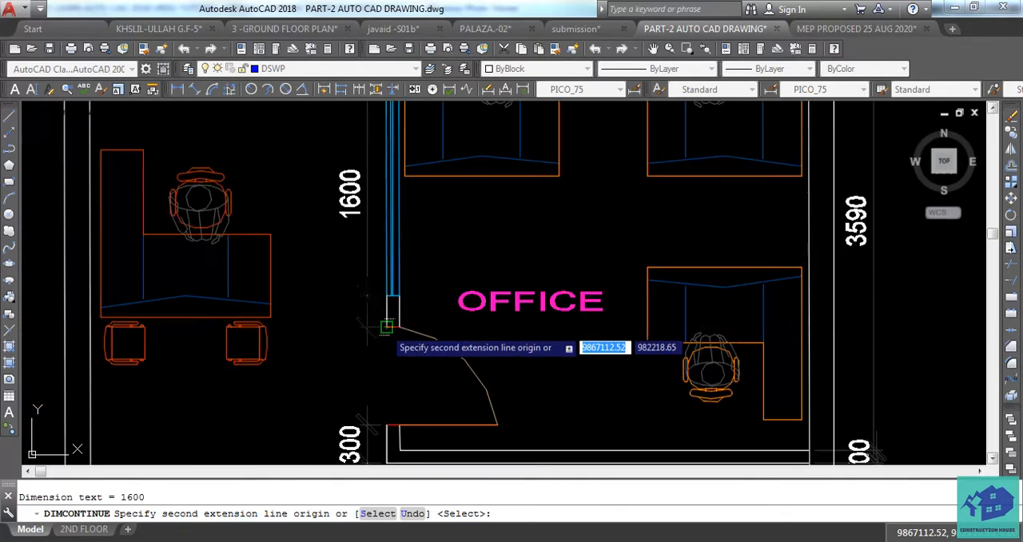
scroll(388, 326, "up", 2)
left_click(387, 327)
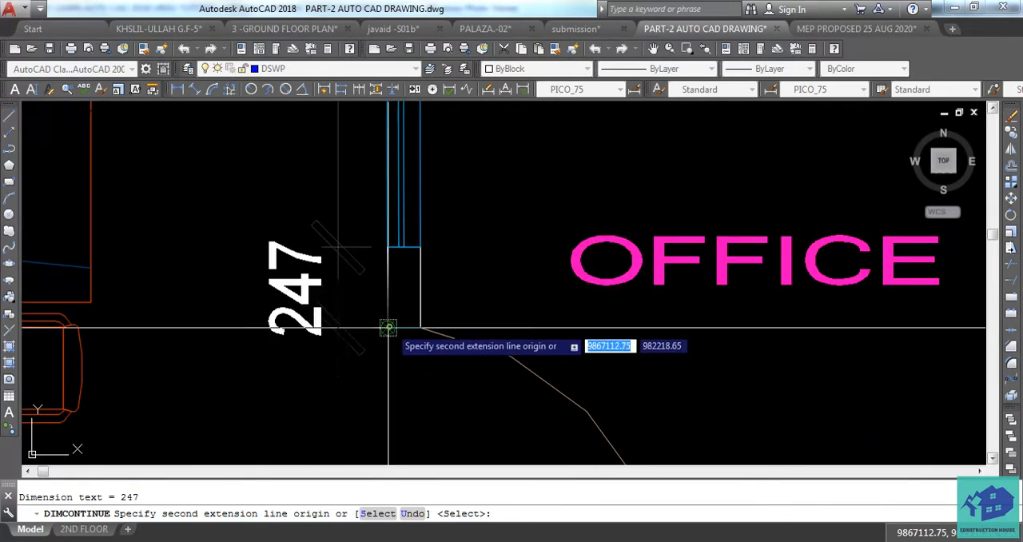
scroll(369, 322, "down", 2)
scroll(370, 322, "up", 4)
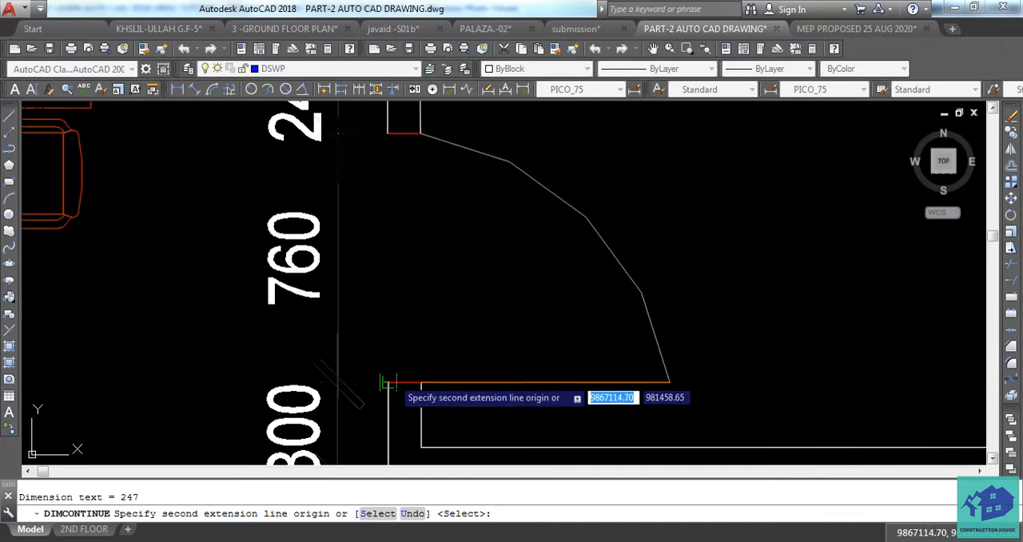
left_click(388, 383)
middle_click_drag(388, 383, 382, 295)
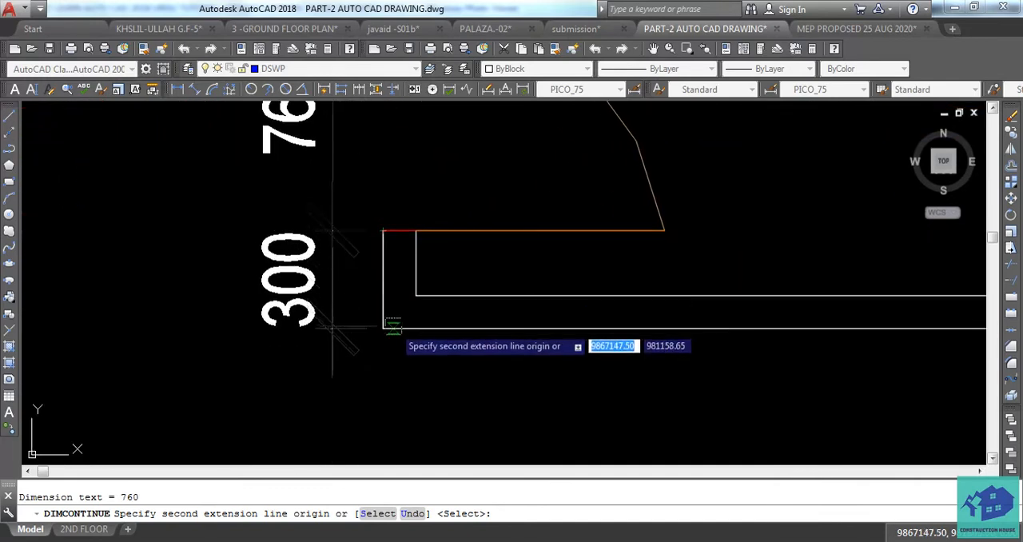
key("Escape")
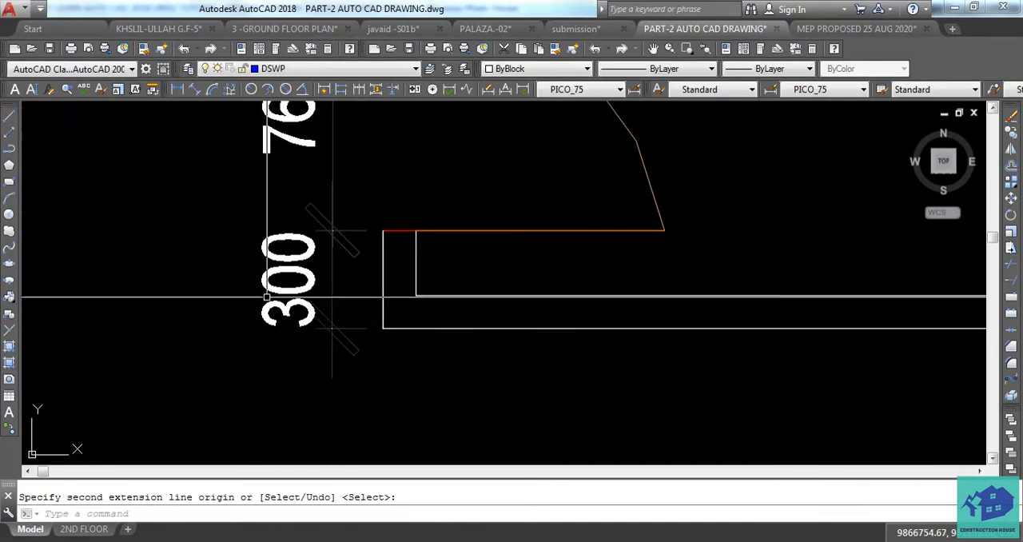
Review the completed partition dimensions, the plan's lower dimensions and the door elevation drawn below the plan
scroll(314, 313, "down", 2)
scroll(220, 264, "down", 4)
middle_click_drag(284, 251, 334, 409)
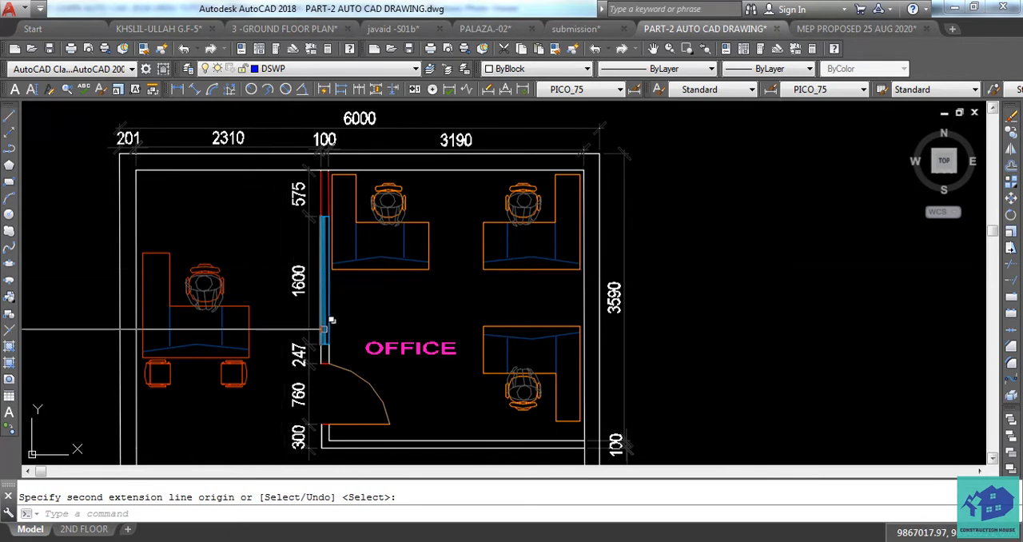
middle_click_drag(329, 324, 405, 229)
scroll(406, 229, "down", 4)
mouse_move(413, 272)
middle_mouse_down()
mouse_move(415, 179)
mouse_move(411, 269)
middle_mouse_up()
scroll(395, 324, "up", 4)
middle_click_drag(432, 302, 432, 291)
scroll(431, 292, "down", 2)
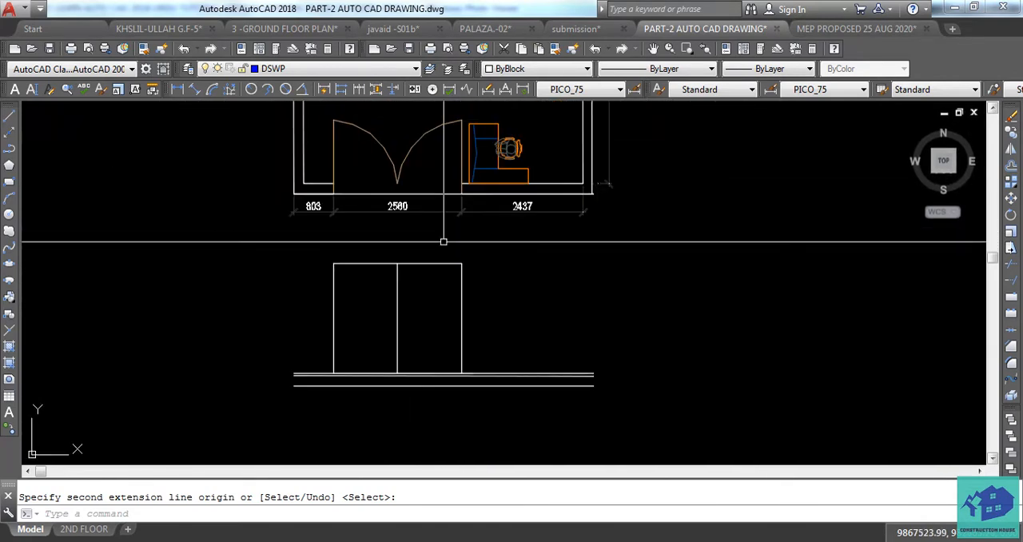
middle_click_drag(469, 238, 468, 267)
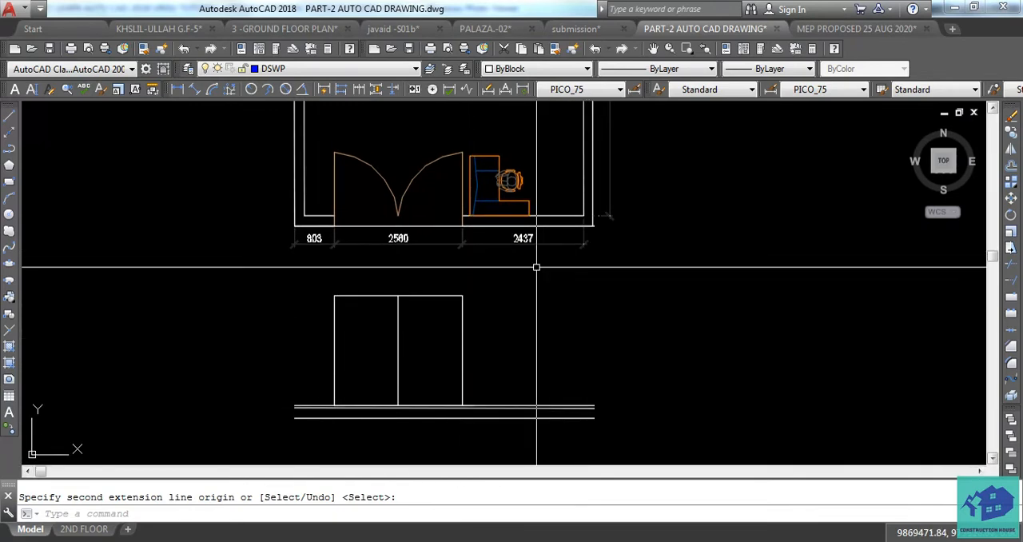
scroll(303, 428, "up", 2)
scroll(304, 428, "up", 3)
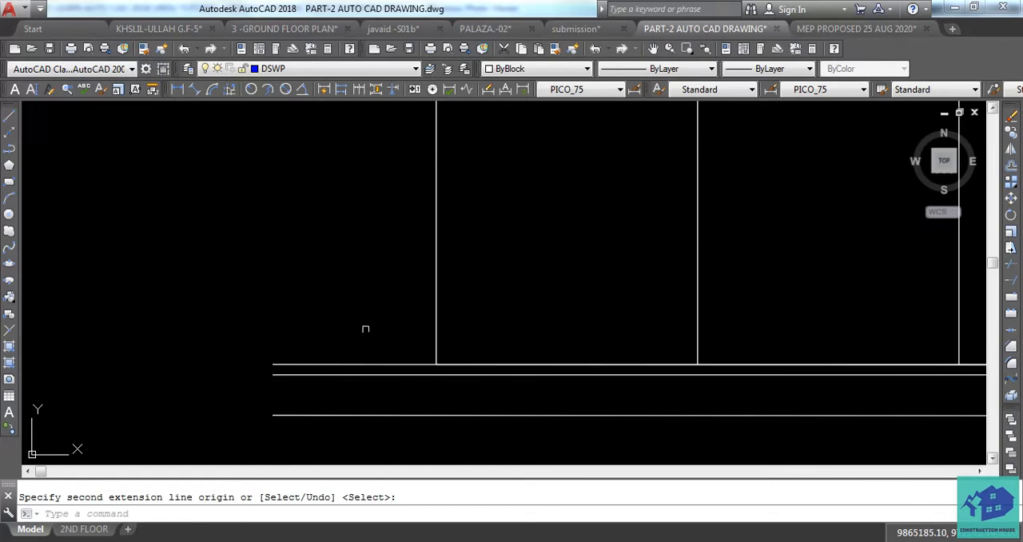
left_click(395, 361)
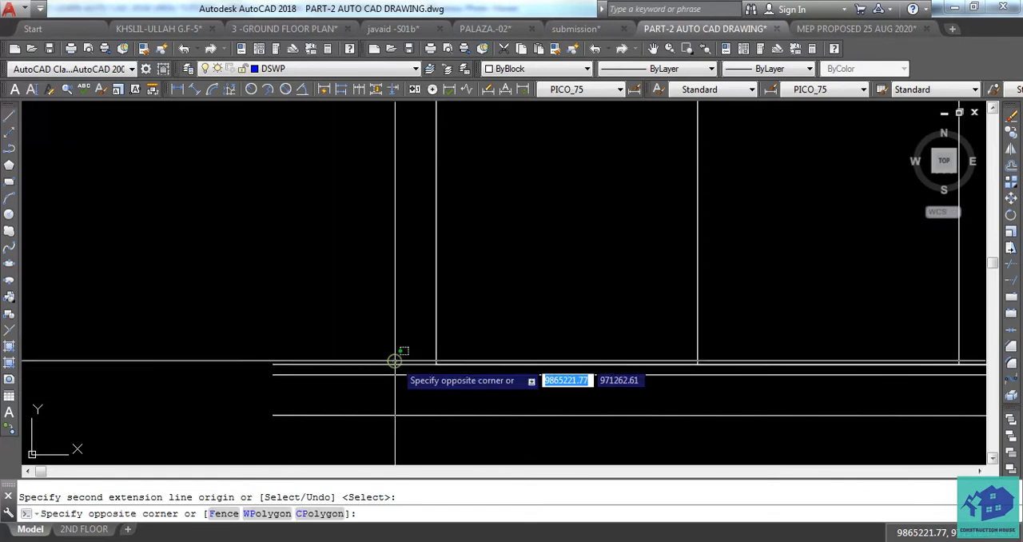
left_click(383, 364)
left_click(364, 371)
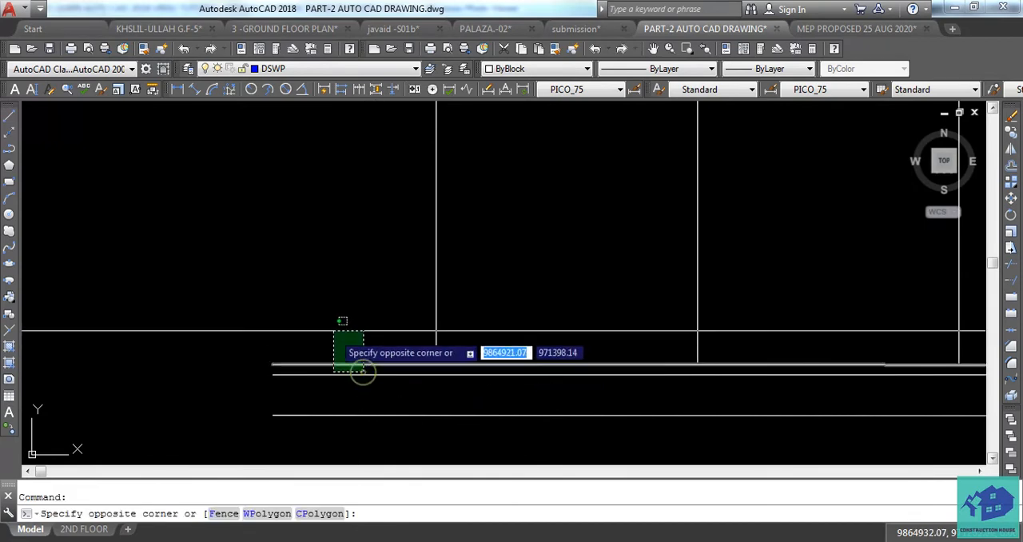
key("Escape")
Erase the stray extra line at the base of the door elevation
middle_click_drag(361, 369, 325, 398)
middle_click_drag(533, 404, 394, 424)
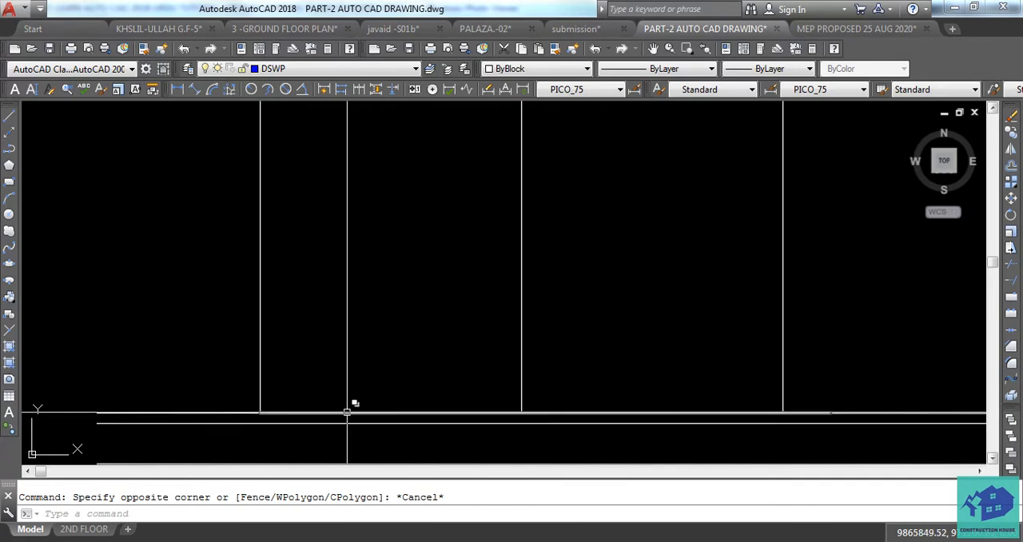
scroll(408, 390, "down", 2)
scroll(463, 400, "up", 1)
scroll(531, 413, "down", 1)
scroll(571, 423, "down", 1)
middle_click_drag(543, 372, 543, 401)
scroll(542, 399, "down", 1)
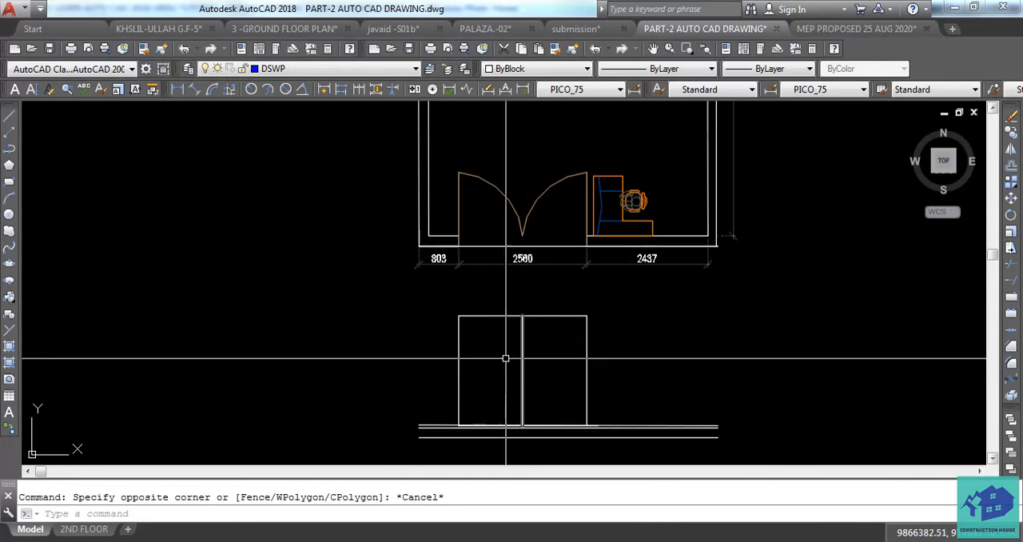
scroll(507, 425, "up", 8)
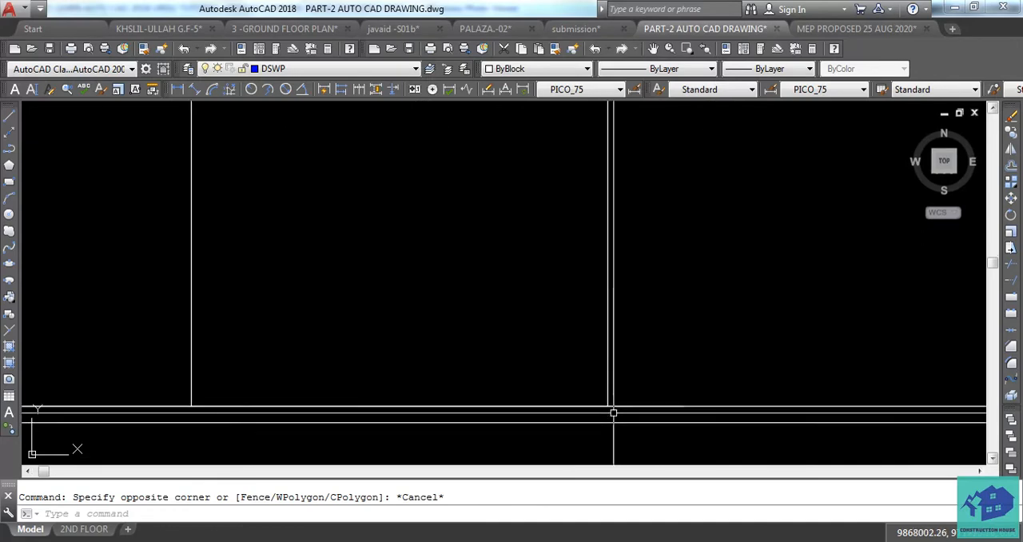
left_click(626, 406)
key("Delete")
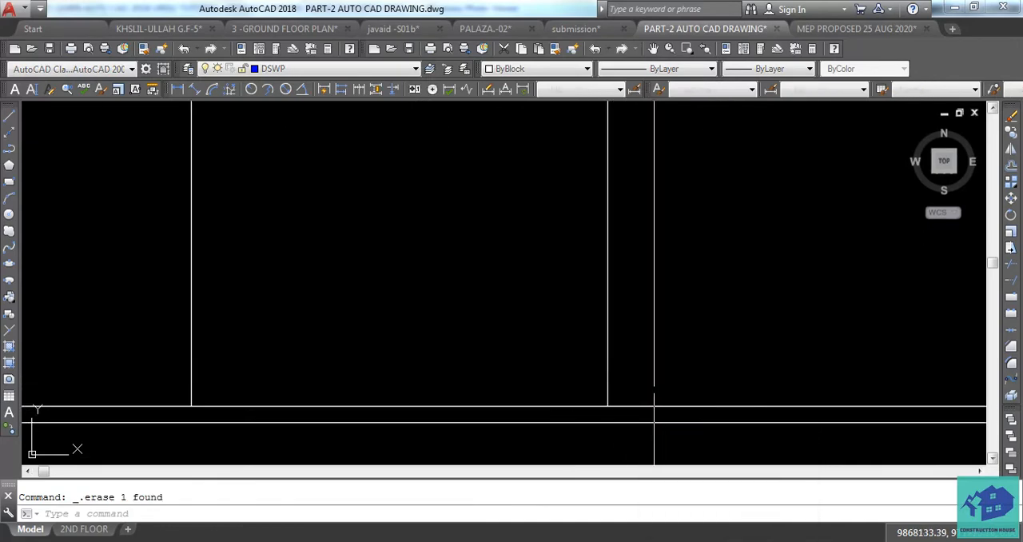
left_click(592, 406)
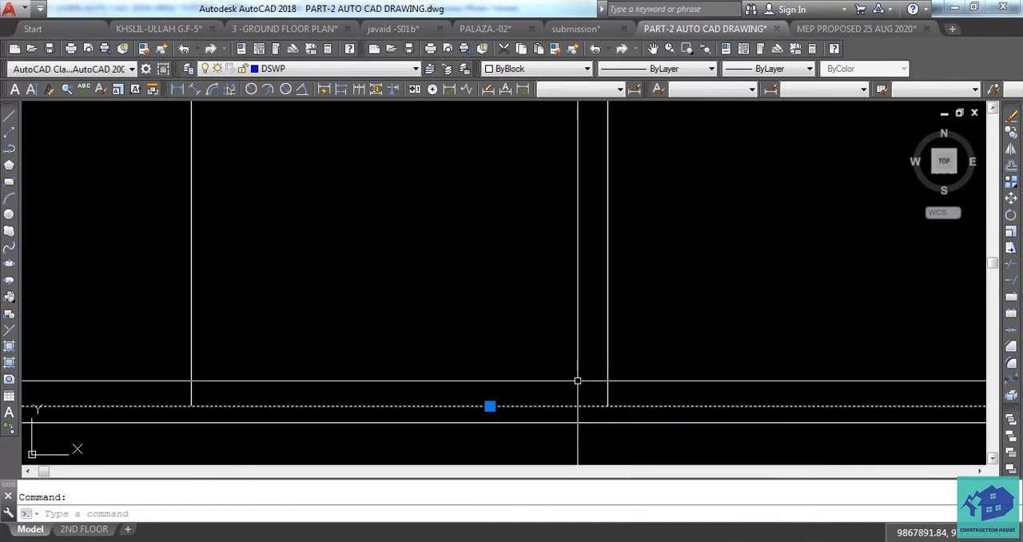
scroll(578, 381, "down", 6)
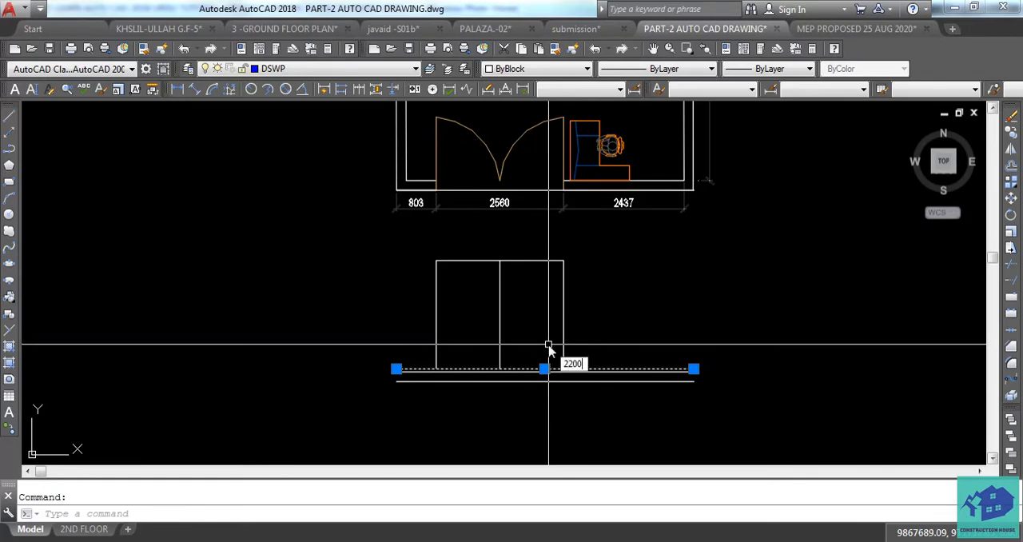
left_click(554, 293)
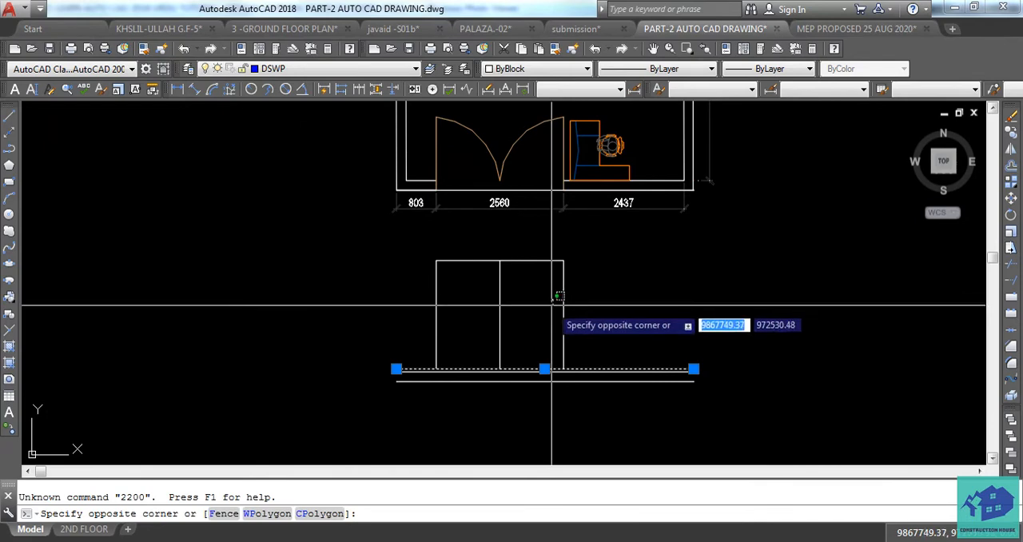
key("Escape")
left_click(596, 370)
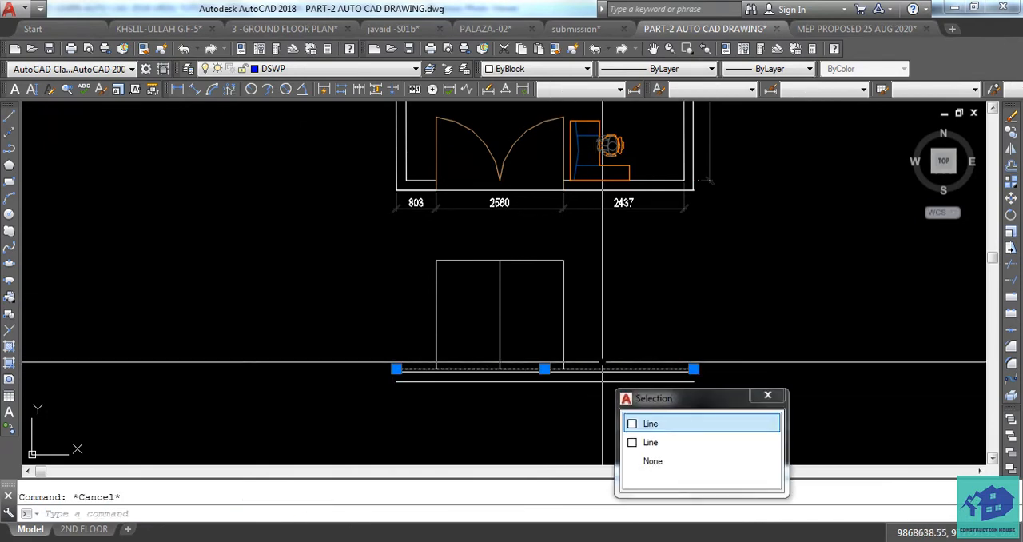
left_click(635, 424)
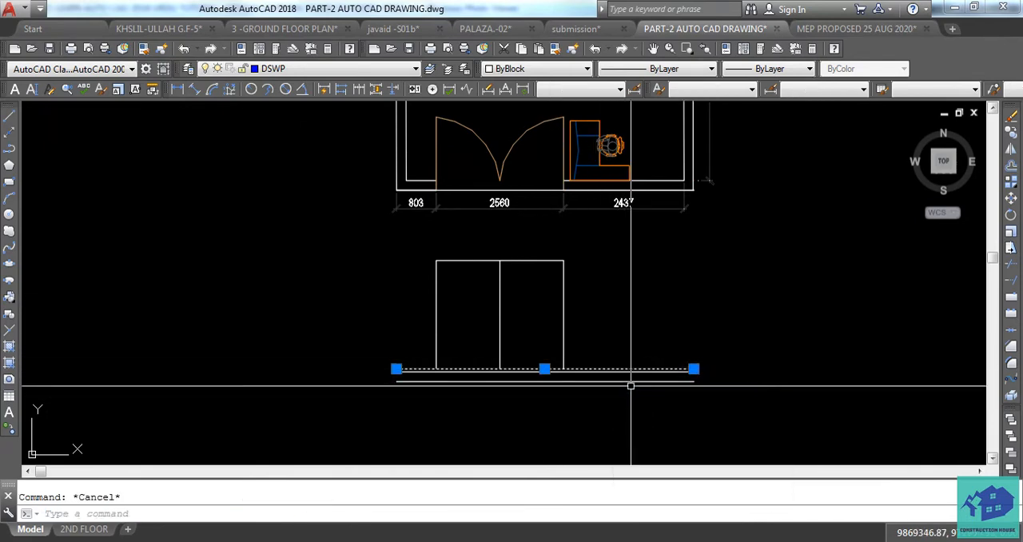
key("Return")
key("Escape")
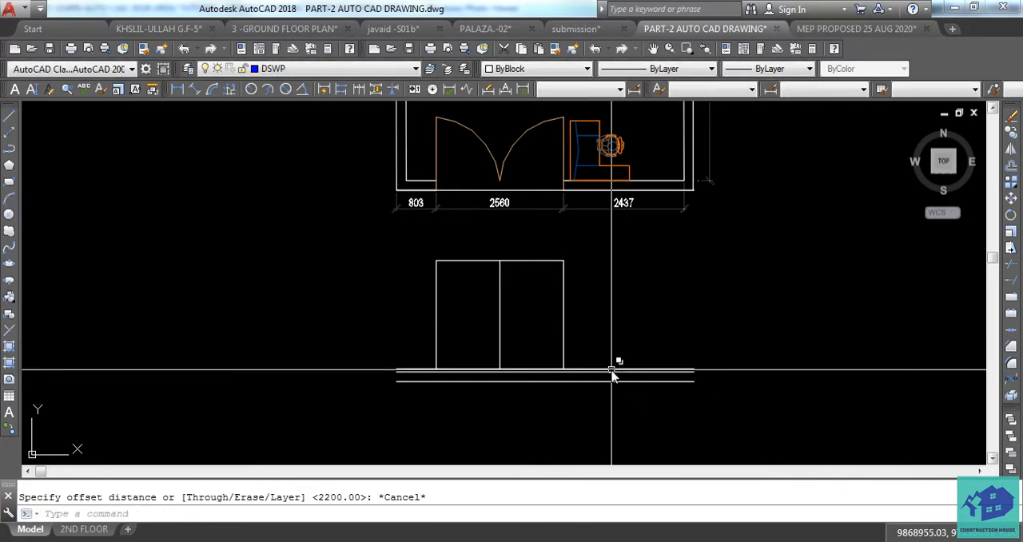
left_click(611, 365)
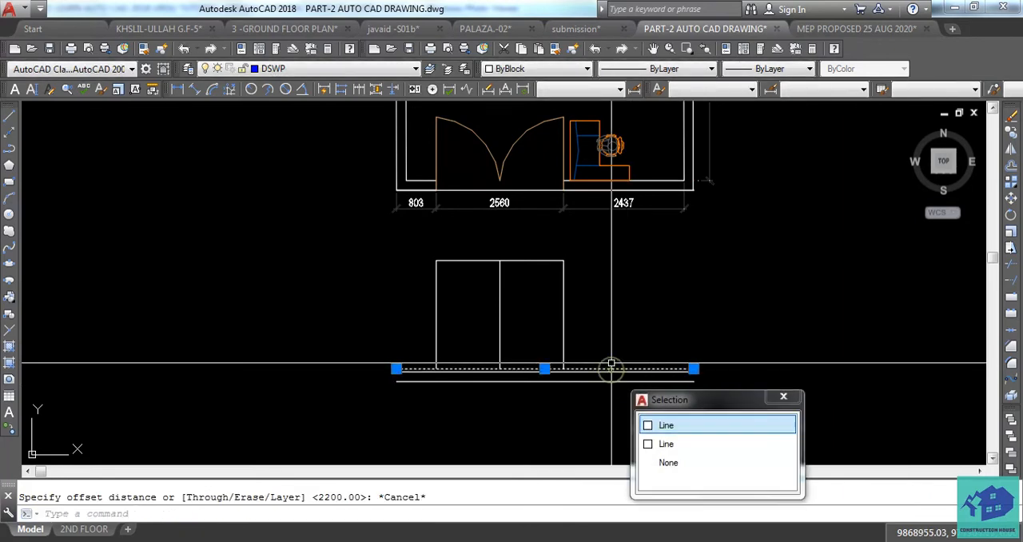
left_click(648, 429)
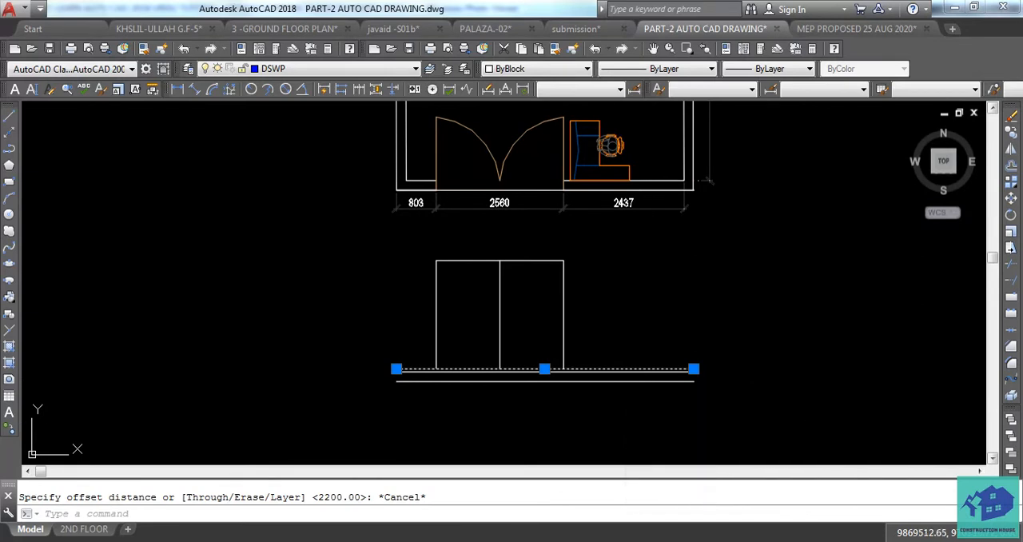
key("Return")
left_click(579, 353)
key("Escape")
key("Escape")
left_click(537, 367)
key("Escape")
Offset the uppermost base line of the door elevation upward by 2200 to the door head level
scroll(524, 370, "up", 6)
left_click(530, 364)
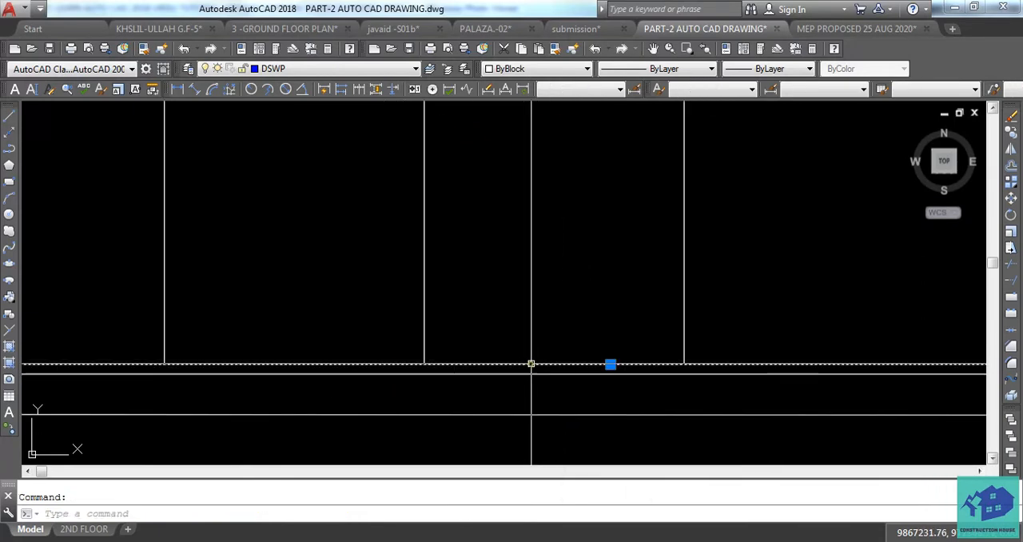
type("o")
key("Return")
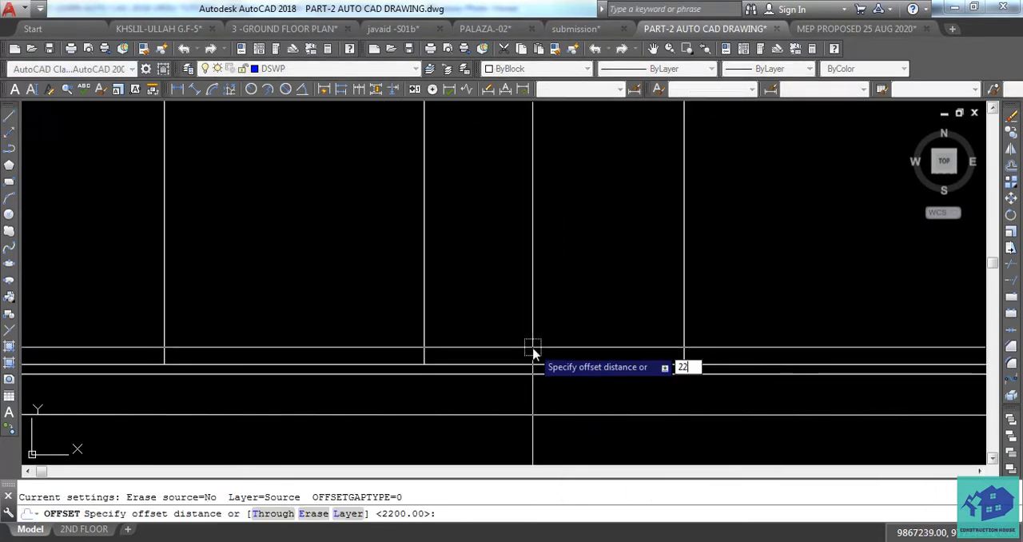
key("Return")
left_click(537, 275)
scroll(579, 320, "down", 6)
middle_click_drag(579, 307, 577, 333)
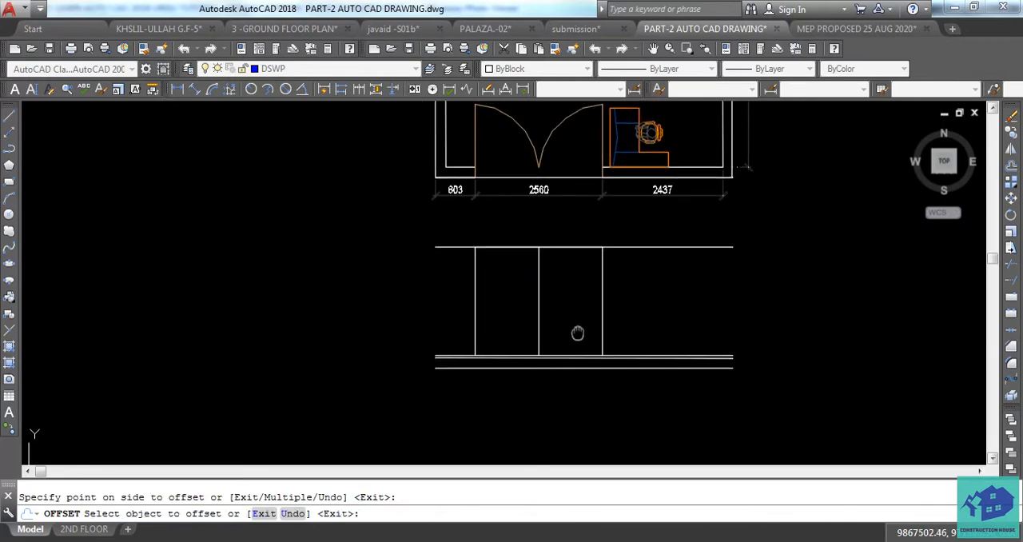
scroll(585, 267, "up", 2)
key("Escape")
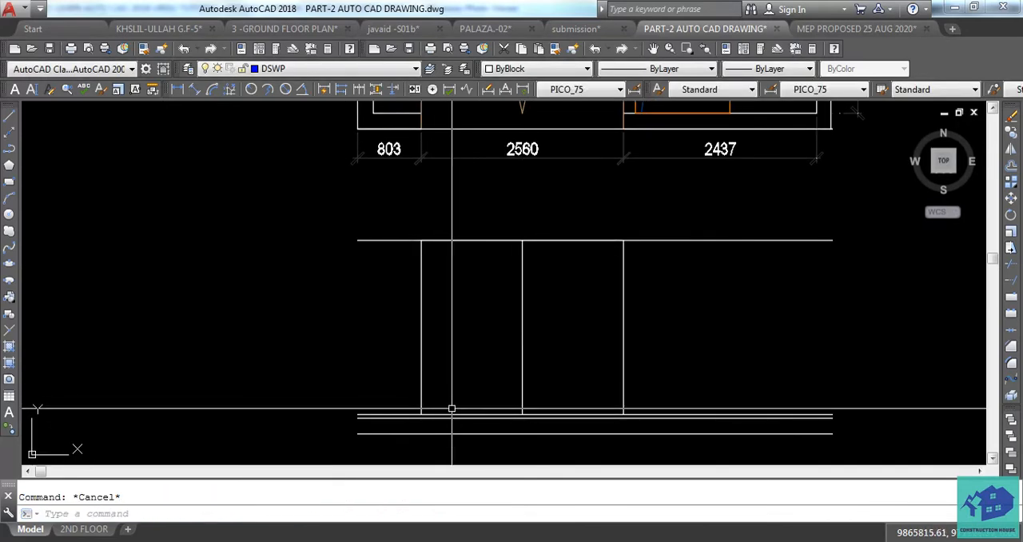
Draw a vertical line from the plan's lower left outer wall corner down to the elevation's lowest base line
scroll(435, 272, "down", 2)
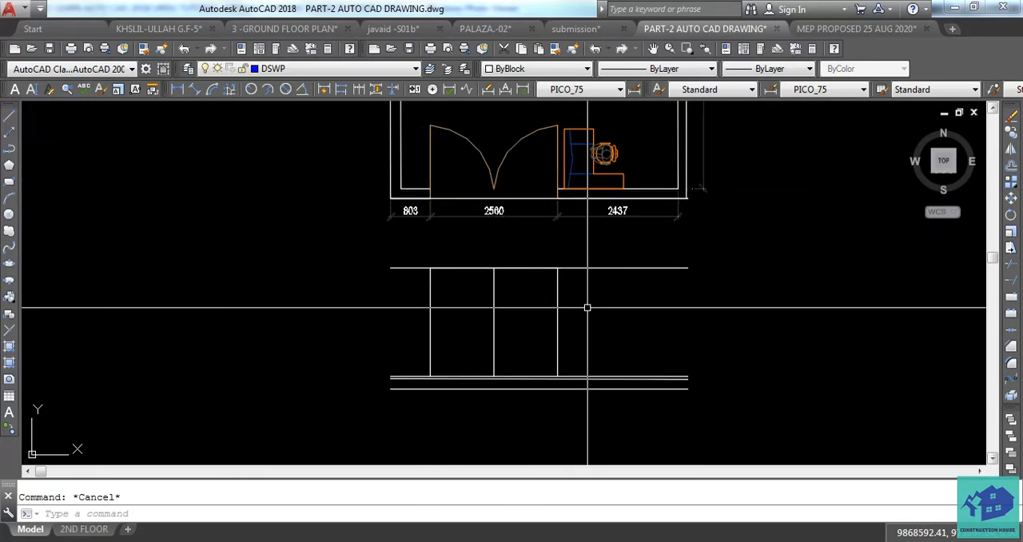
key("Return")
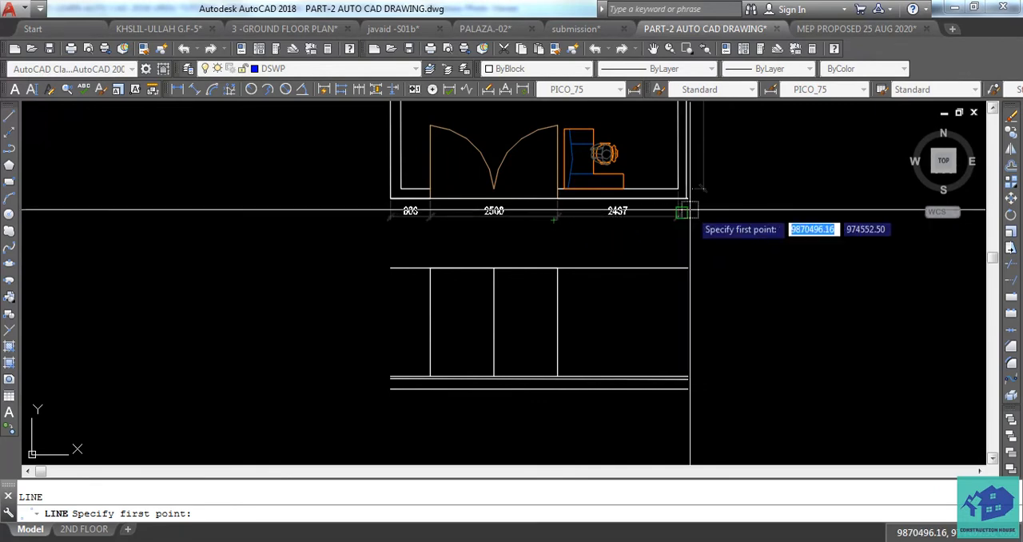
left_click(389, 198)
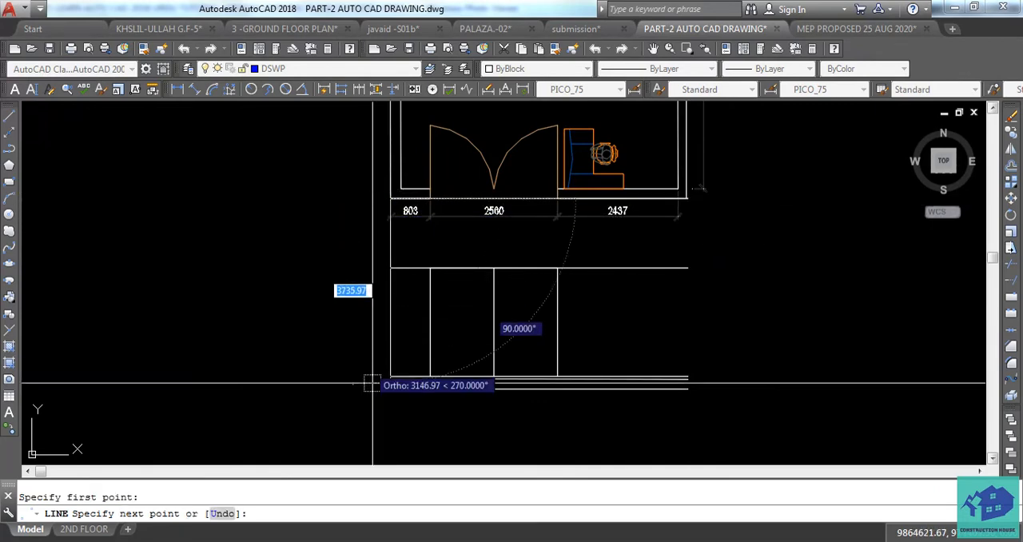
key("Escape")
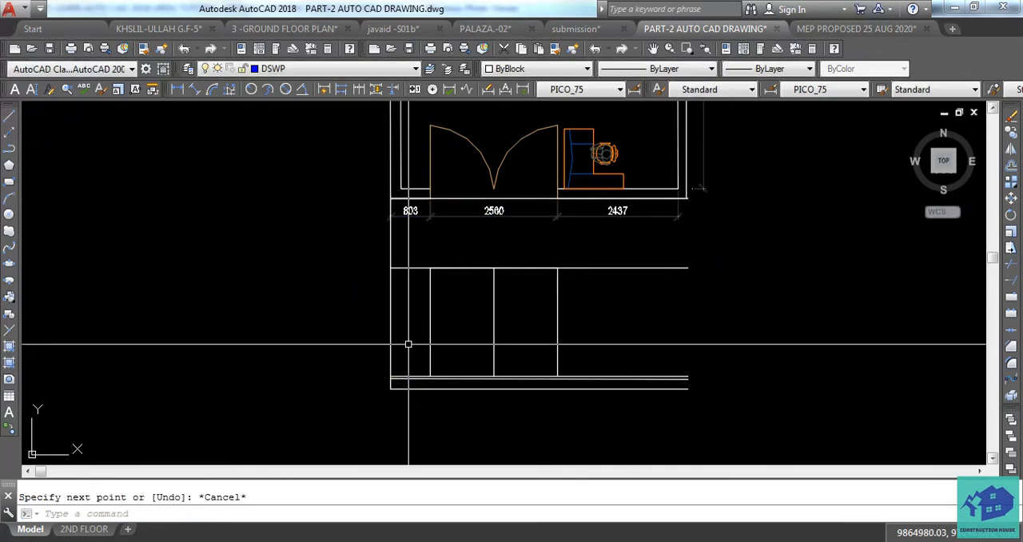
Offset the elevation's new left wall line 200 to the right to form the wall thickness
left_click(389, 322)
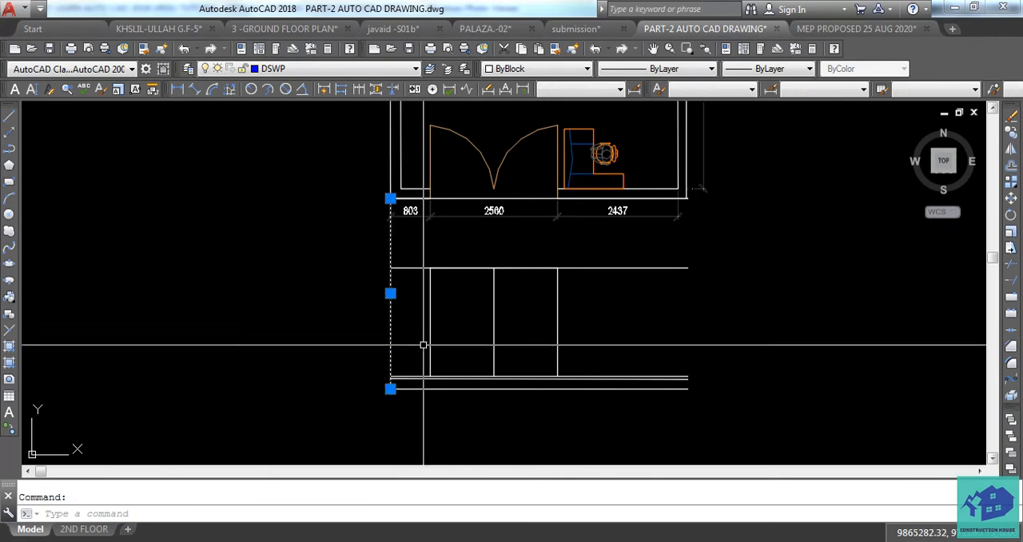
type("o")
key("Return")
type("200")
key("Return")
left_click(418, 345)
key("Escape")
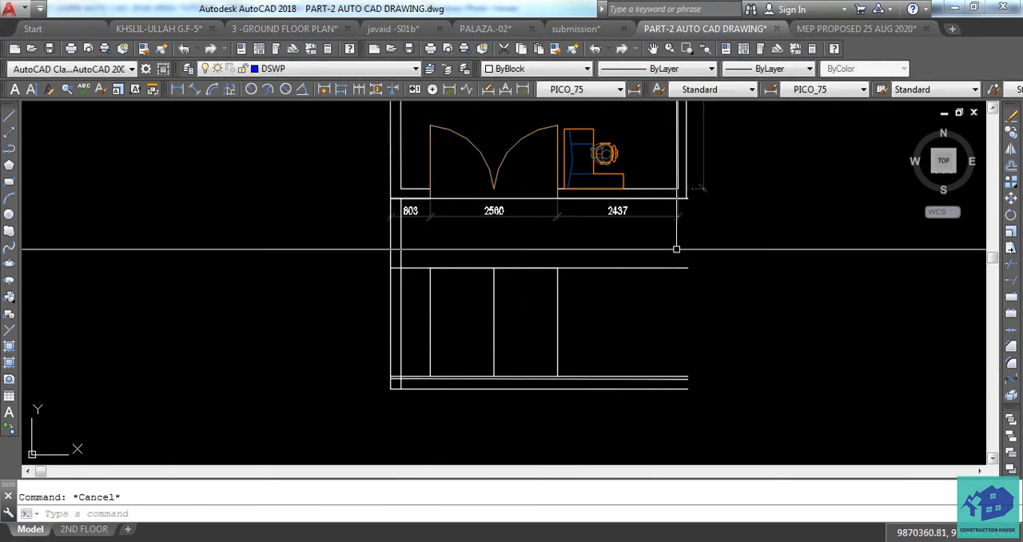
left_click(410, 313)
left_click(398, 319)
type("co")
key("Return")
type("m")
key("Return")
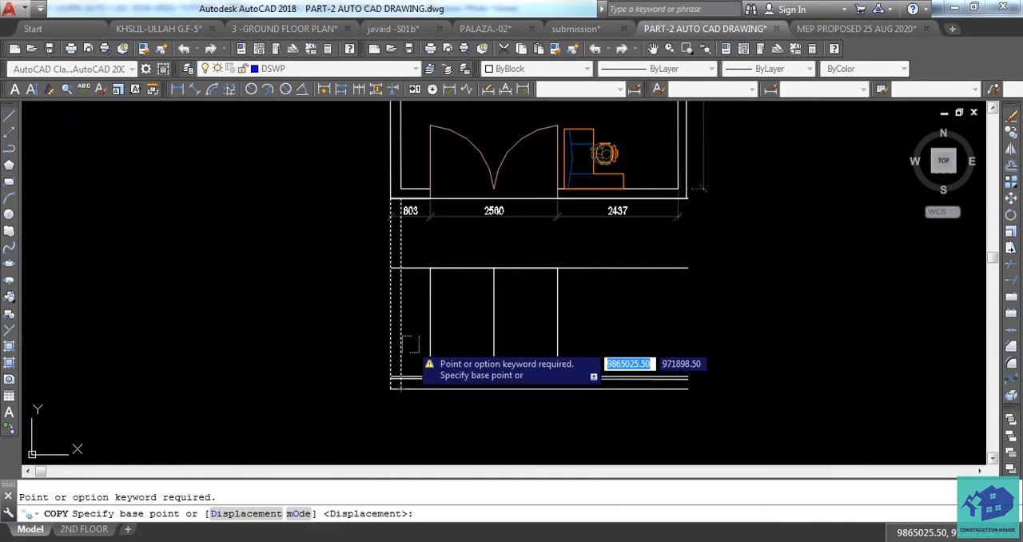
type("m")
key("Return")
scroll(401, 373, "up", 2)
key("Escape")
Copy both left wall lines to the right end of the elevation, using the inner line's lower end as base point
left_click(421, 327)
left_click(346, 349)
type("co")
key("Return")
type("m")
key("Return")
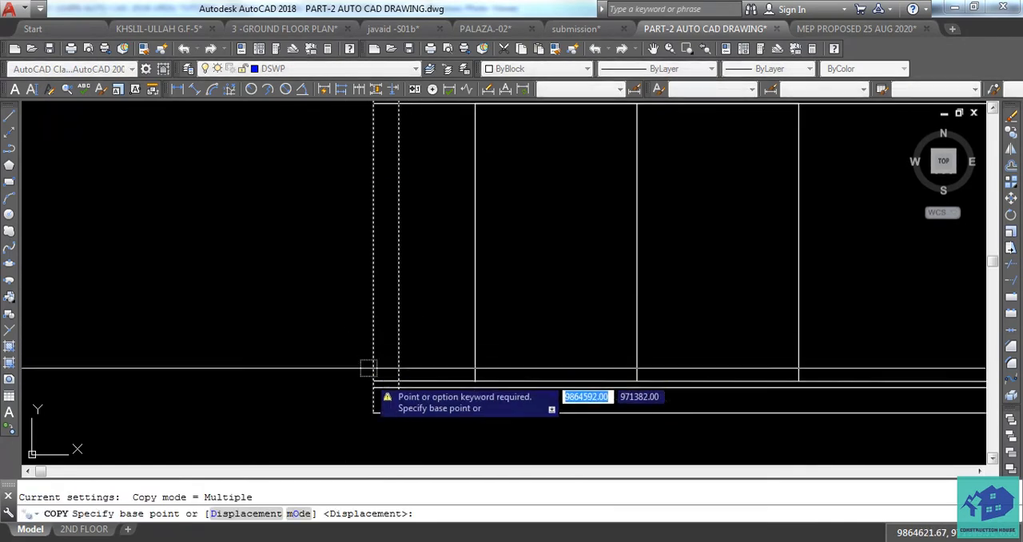
scroll(384, 408, "up", 2)
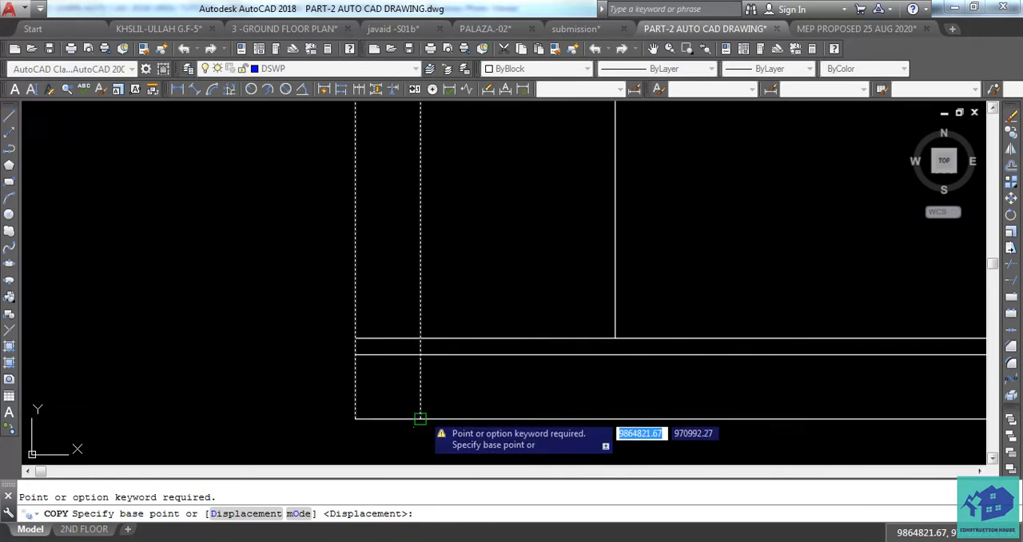
left_click(420, 417)
scroll(386, 397, "down", 3)
middle_click_drag(657, 393, 389, 393)
left_click(858, 404)
key("Escape")
Trim the inner wall lines below the middle base line at both ends of the elevation
scroll(859, 399, "down", 3)
scroll(622, 389, "up", 2)
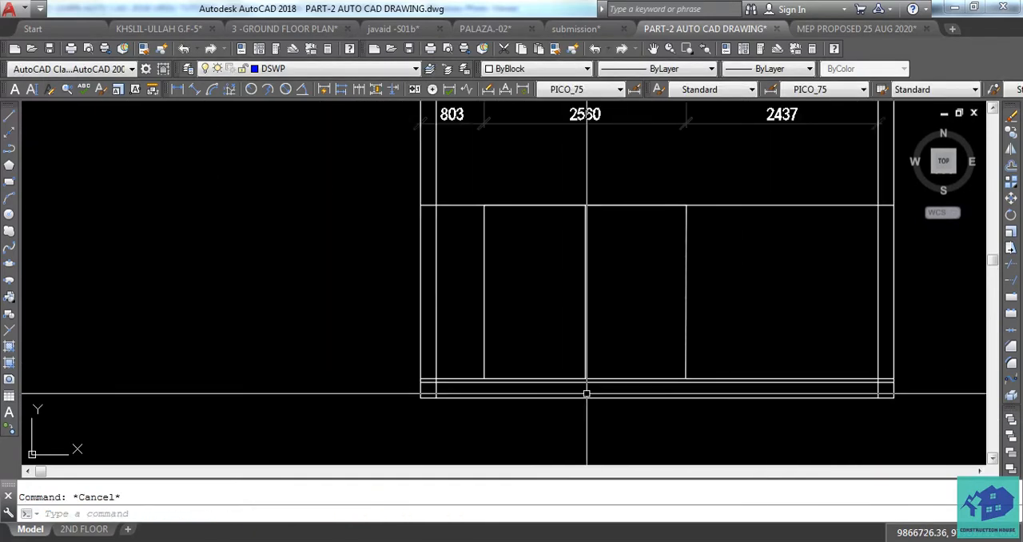
type("TR")
key("space")
key("space")
scroll(477, 405, "up", 4)
left_click(393, 366)
left_click(354, 367)
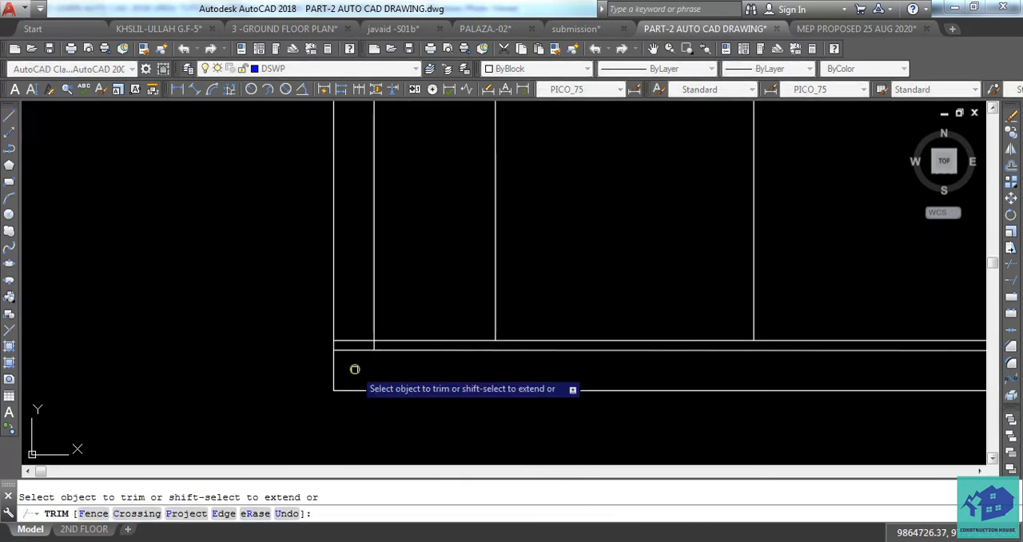
scroll(395, 387, "down", 4)
middle_click_drag(789, 389, 616, 379)
scroll(676, 367, "up", 3)
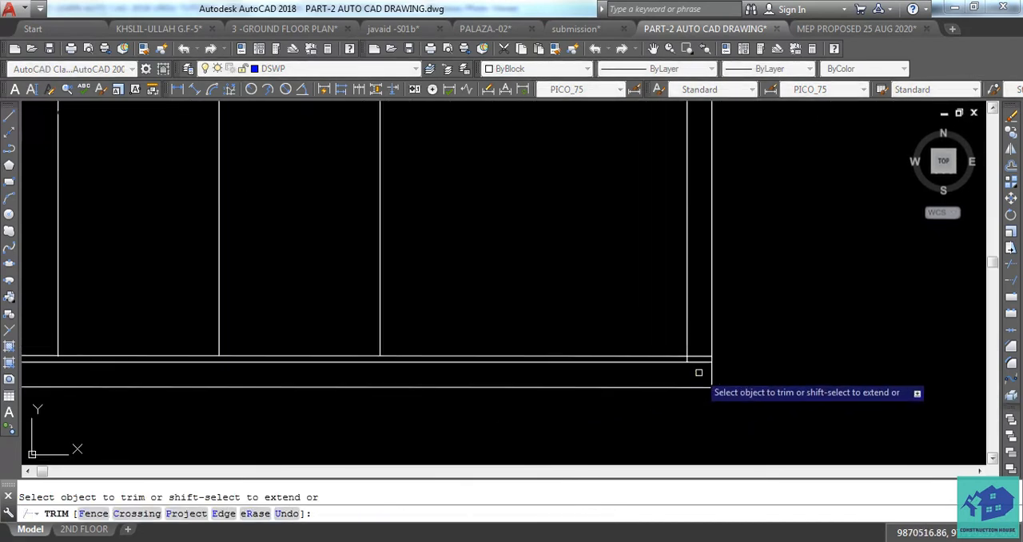
scroll(682, 378, "up", 2)
scroll(692, 384, "down", 2)
middle_click_drag(744, 400, 662, 403)
Trim the door head line between the door frame and the inner wall lines on both sides of the elevation
scroll(631, 404, "down", 2)
middle_click_drag(495, 399, 574, 415)
middle_click_drag(426, 366, 472, 397)
left_click(603, 251)
mouse_move(504, 266)
middle_mouse_down()
mouse_move(553, 264)
mouse_move(544, 301)
middle_mouse_up()
scroll(553, 286, "down", 2)
scroll(551, 286, "up", 1)
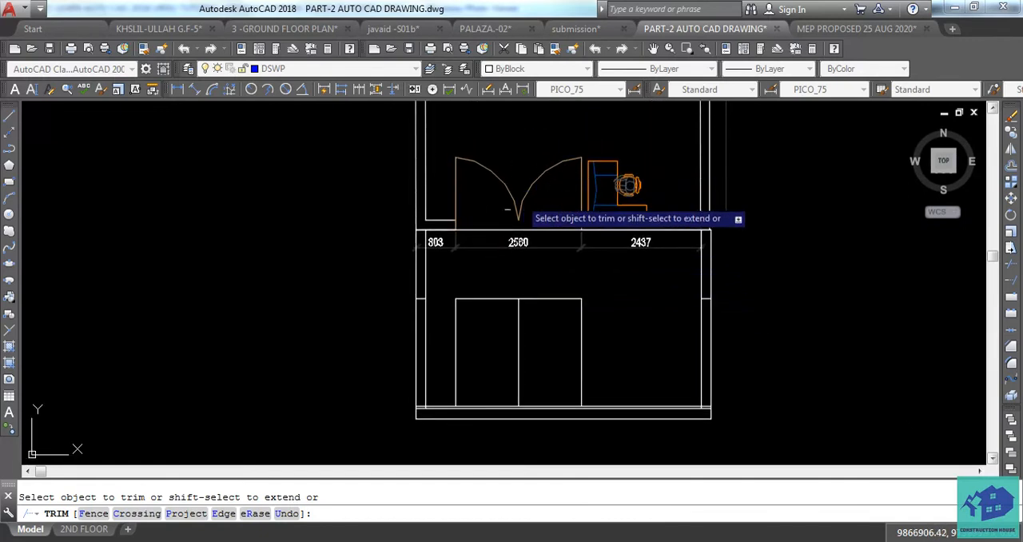
scroll(480, 298, "up", 2)
key("Escape")
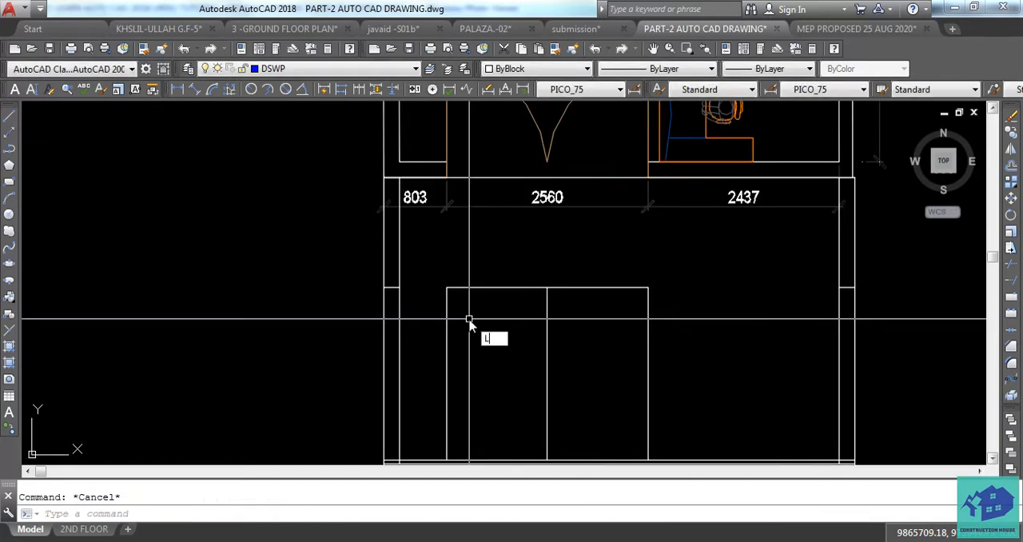
key("Return")
left_click(445, 287)
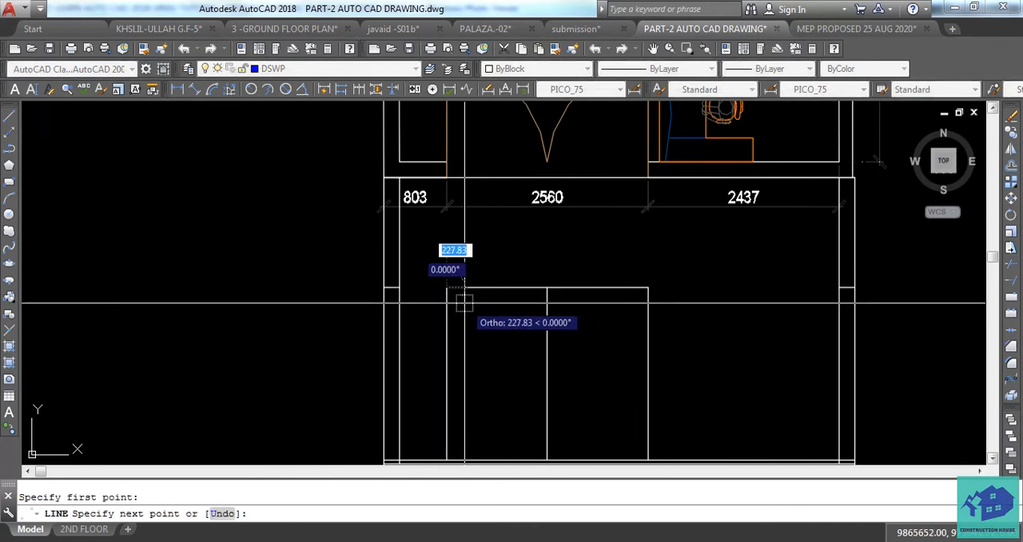
key("Escape")
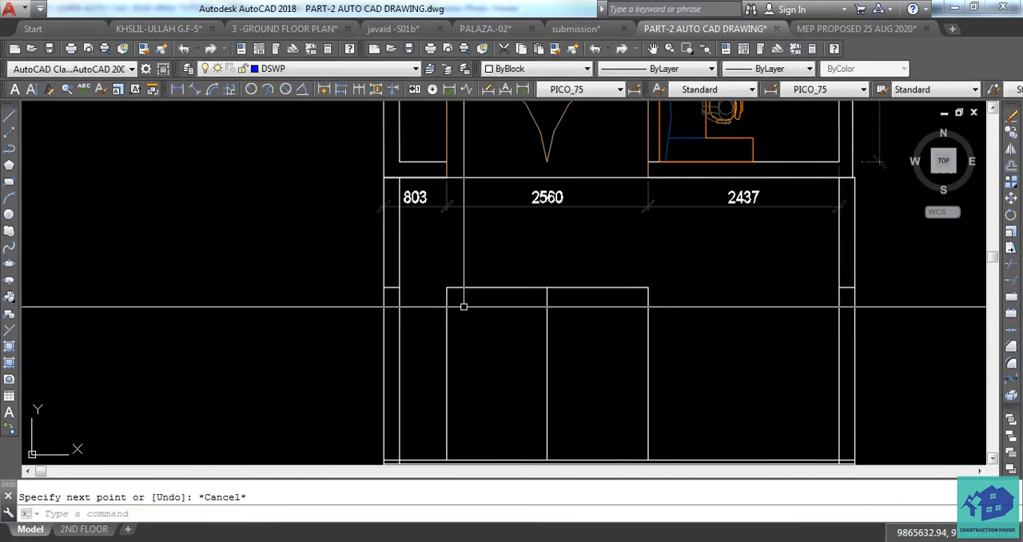
scroll(480, 295, "down", 4)
scroll(490, 301, "up", 2)
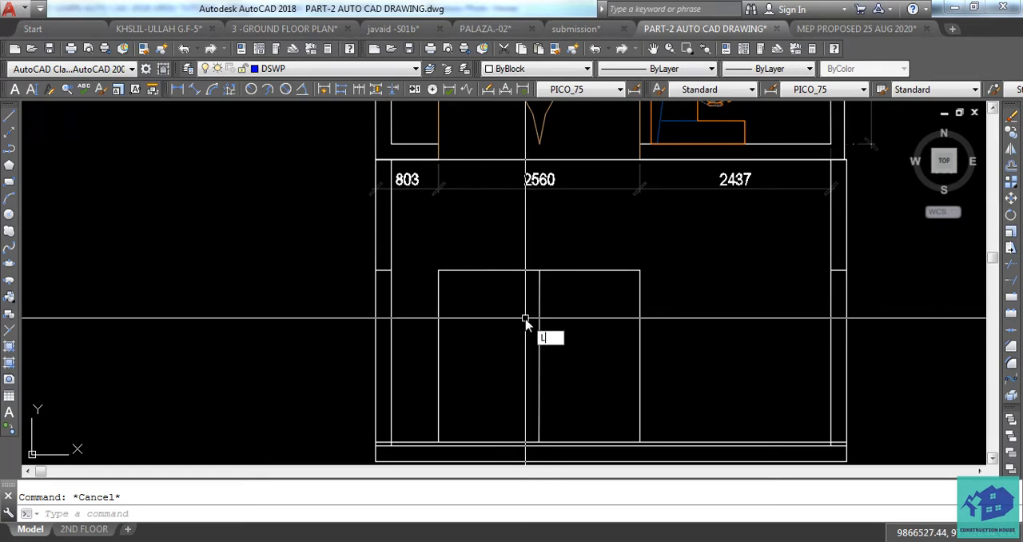
key("Return")
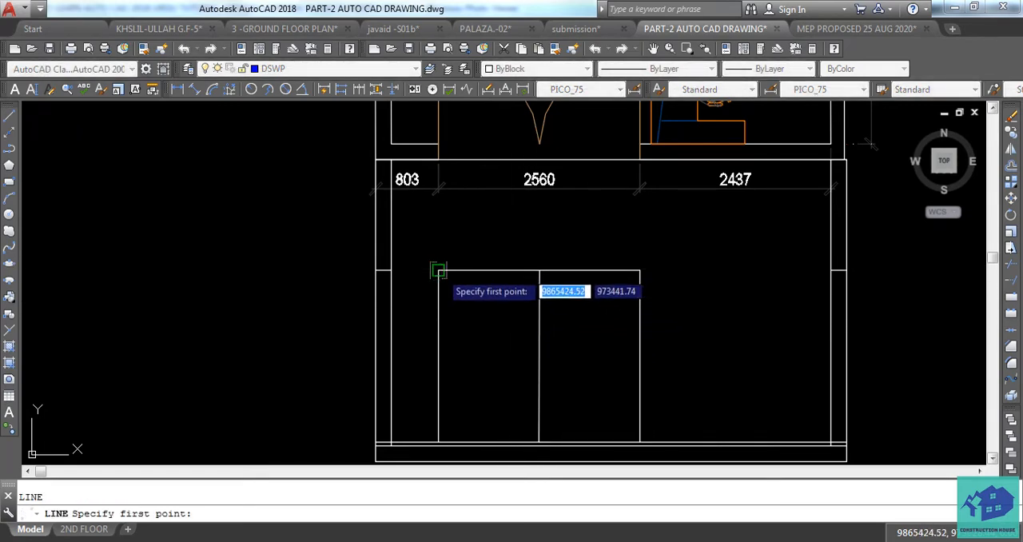
left_click(438, 272)
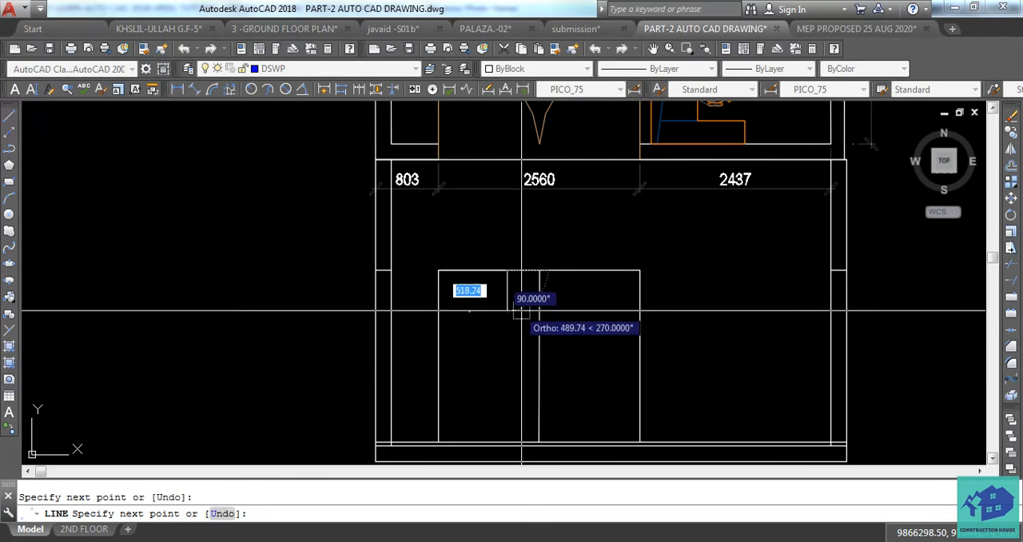
key("Escape")
left_click(496, 271)
key("Delete")
type("L")
key("Return")
middle_click_drag(489, 346, 491, 318)
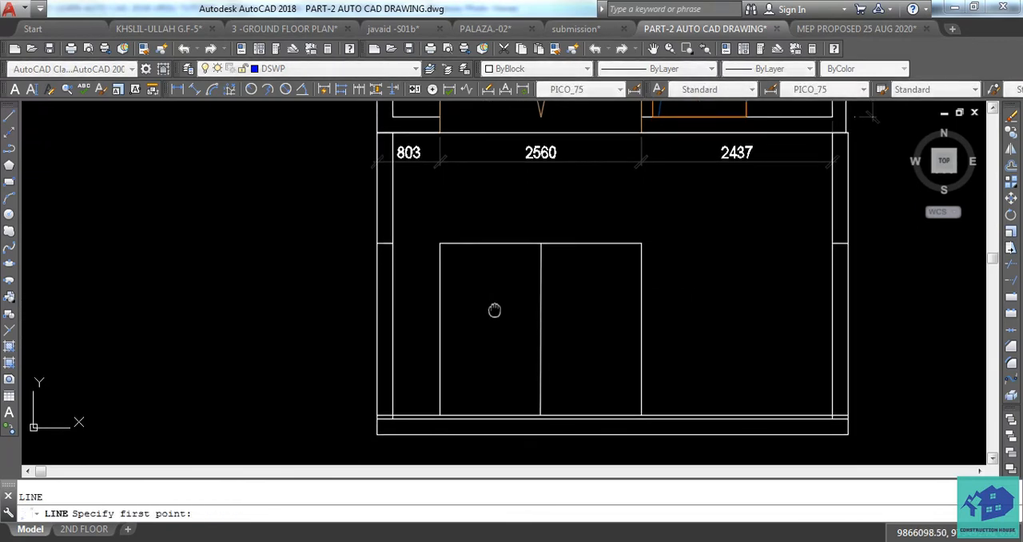
key("Escape")
Copy the door elevation's vertical centre line a short distance to the left inside the left leaf
left_click(540, 300)
type("co")
key("Return")
left_click(508, 314)
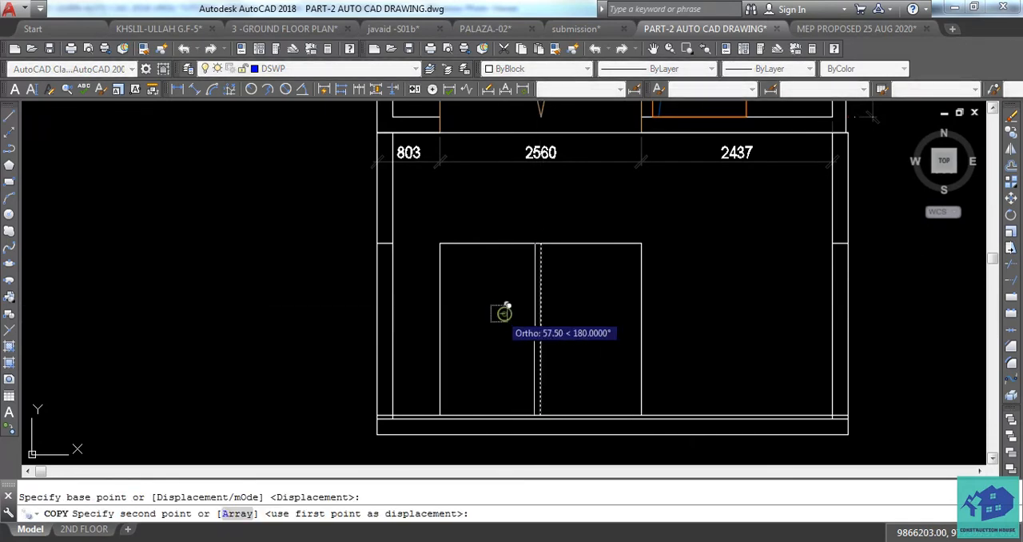
left_click(483, 311)
key("Escape")
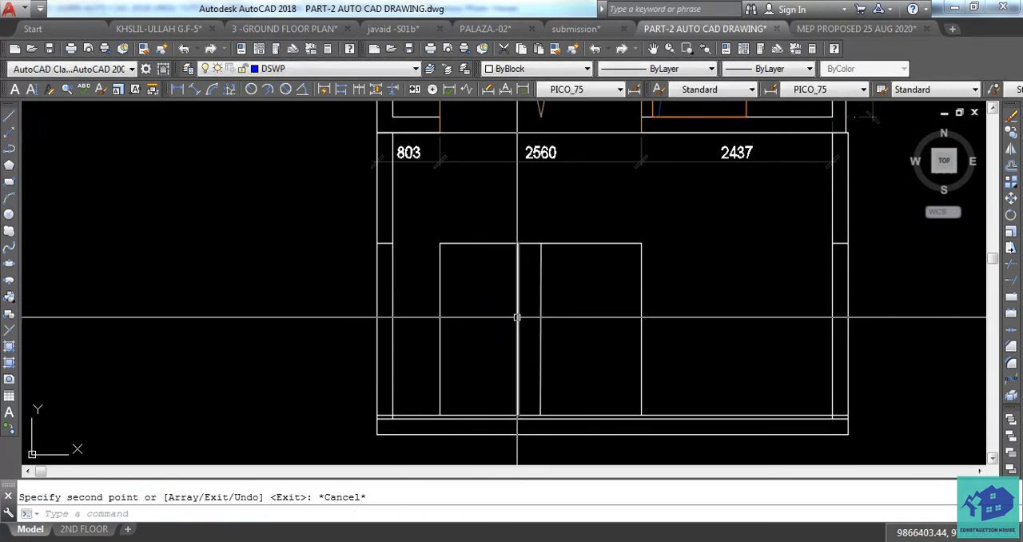
Copy the door elevation's vertical centre line a short distance to the right, inside the right leaf
type("c")
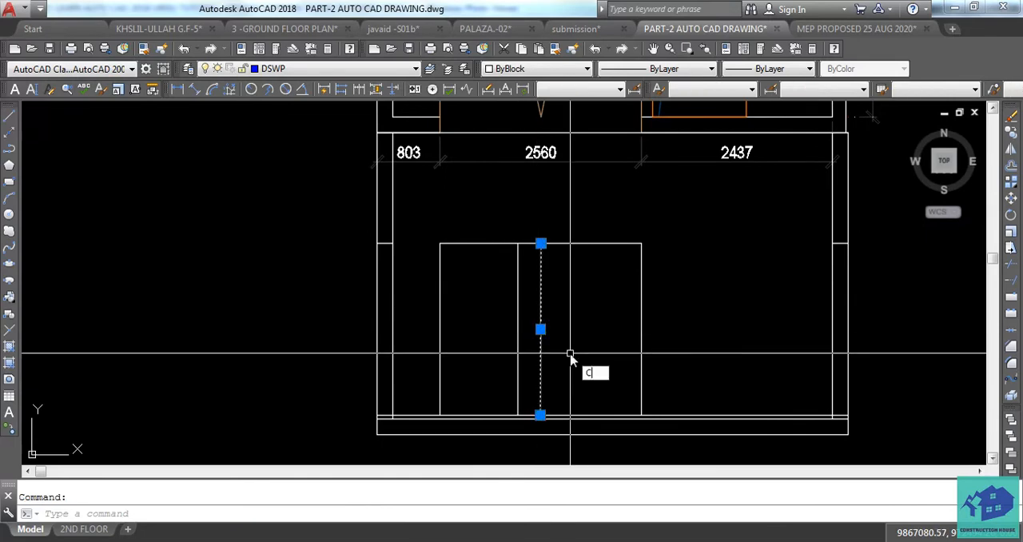
key("Return")
left_click(569, 352)
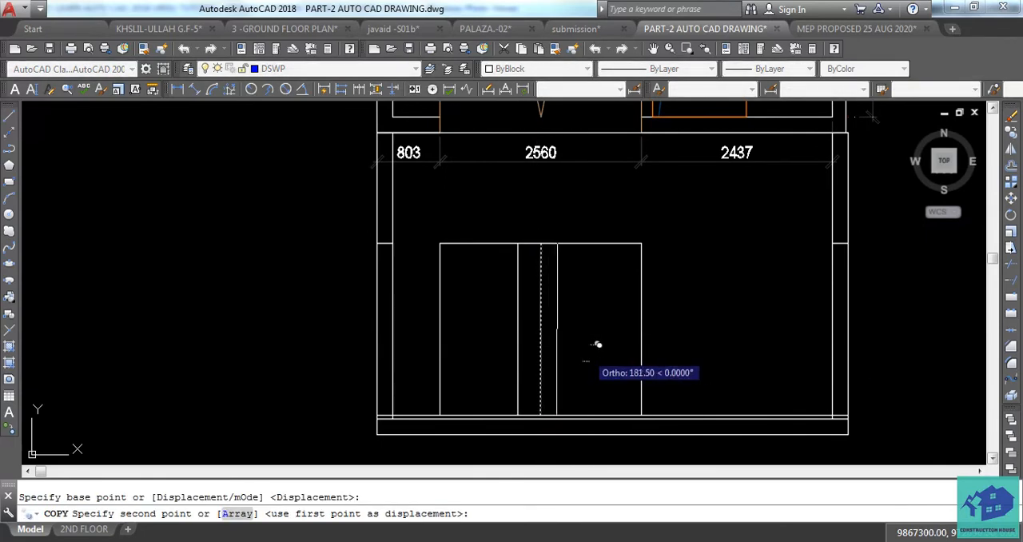
left_click(595, 352)
key("Escape")
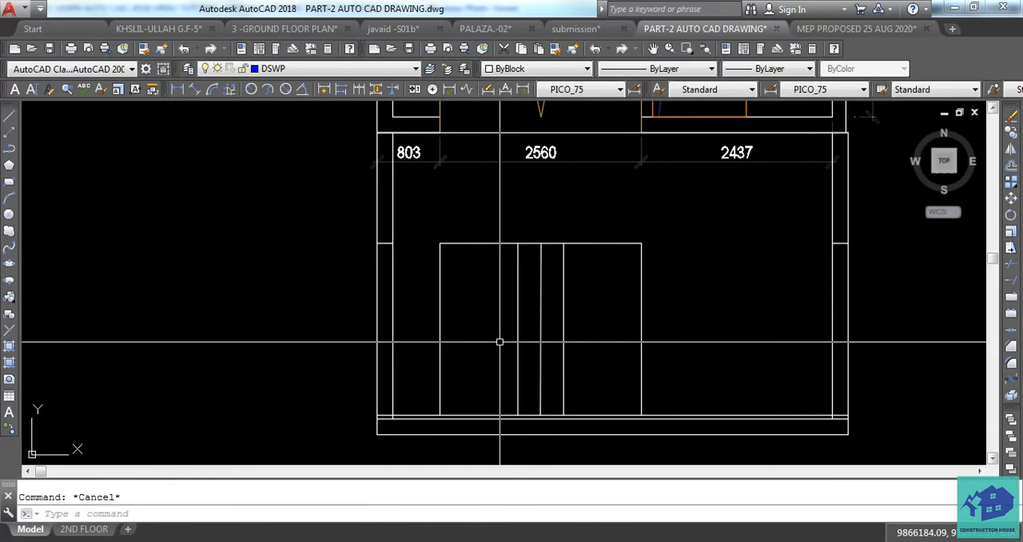
Draw two slanted lines joining the left leaf's upper and lower outer corners to its inner vertical line
type("l")
key("Return")
left_click(442, 245)
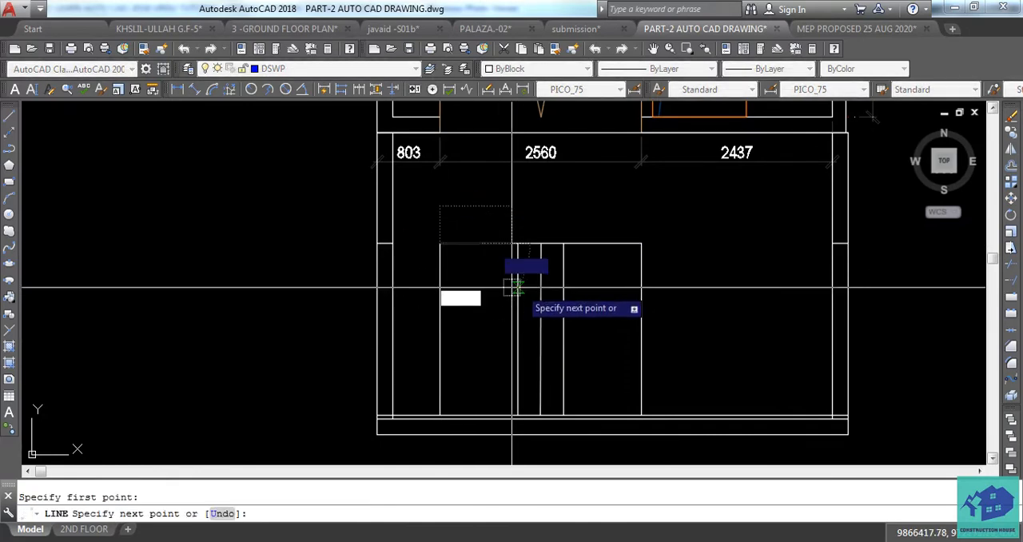
left_click(516, 273)
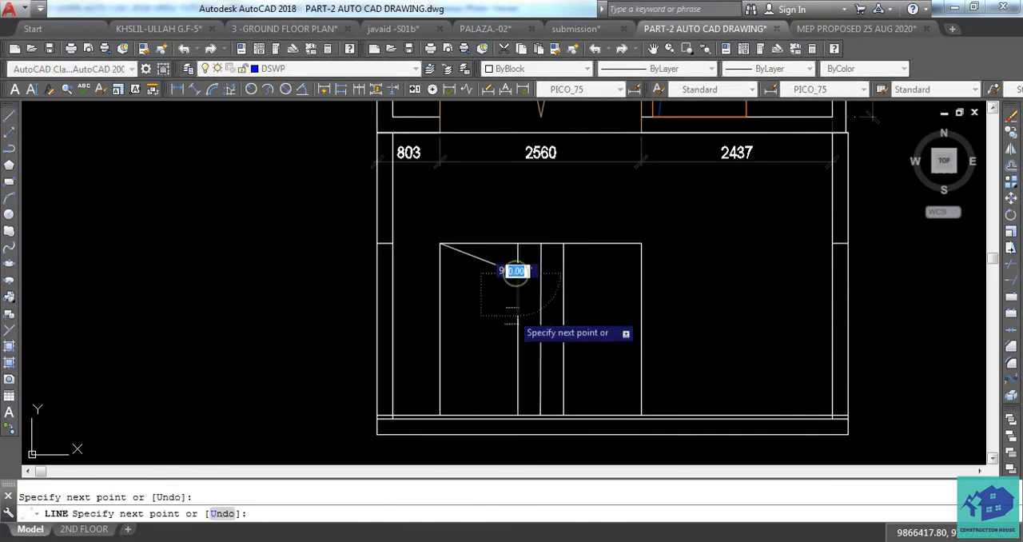
key("Return")
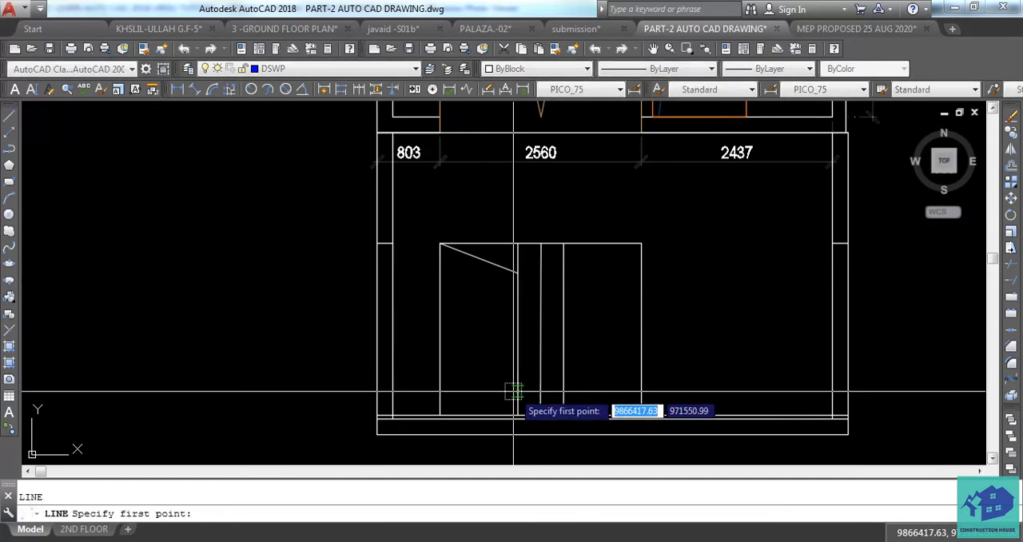
left_click(516, 390)
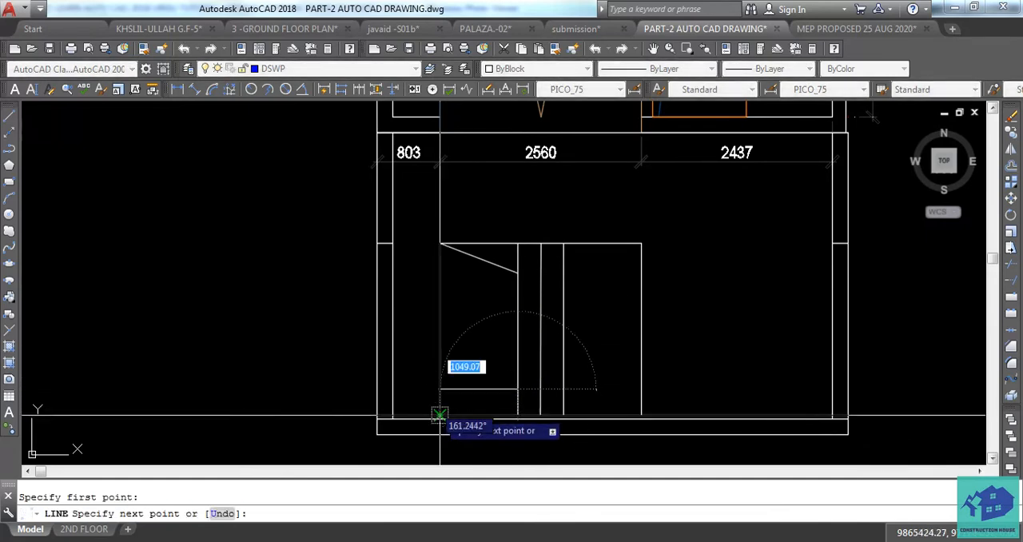
left_click(440, 414)
key("Escape")
Trim the left leaf's inner vertical line above the upper slanted line and below the lower one
type("TR")
key("Return")
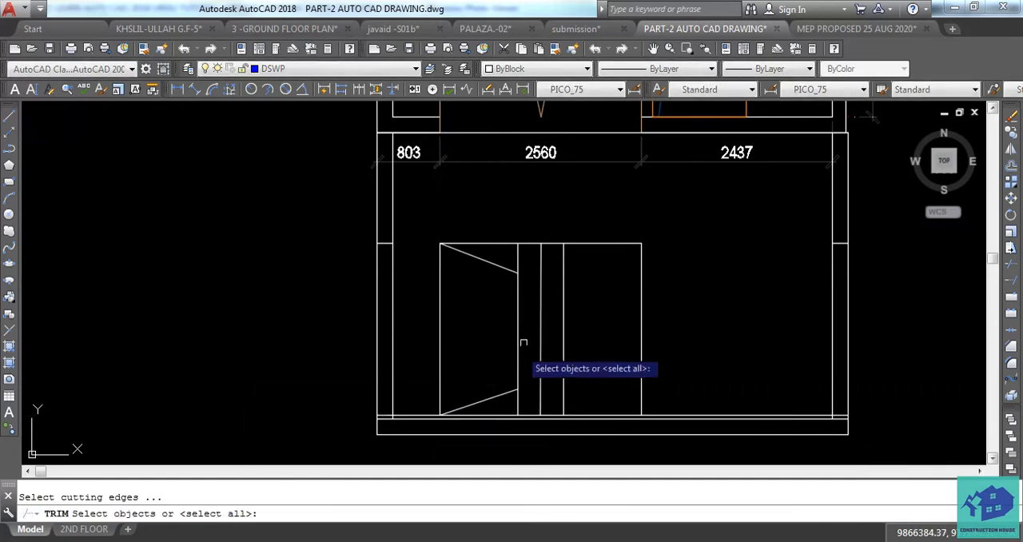
key("Return")
left_click(519, 258)
left_click(518, 404)
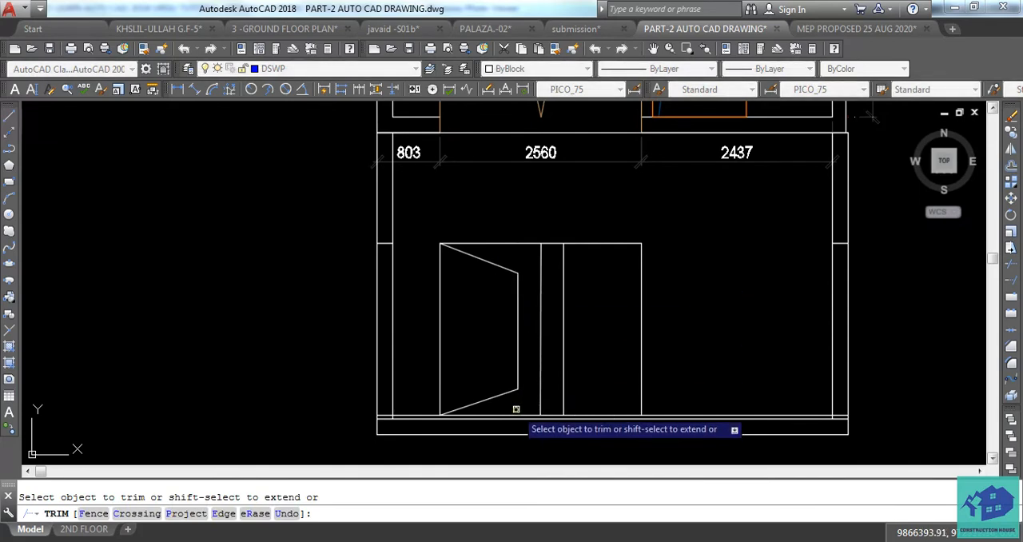
scroll(515, 408, "down", 2)
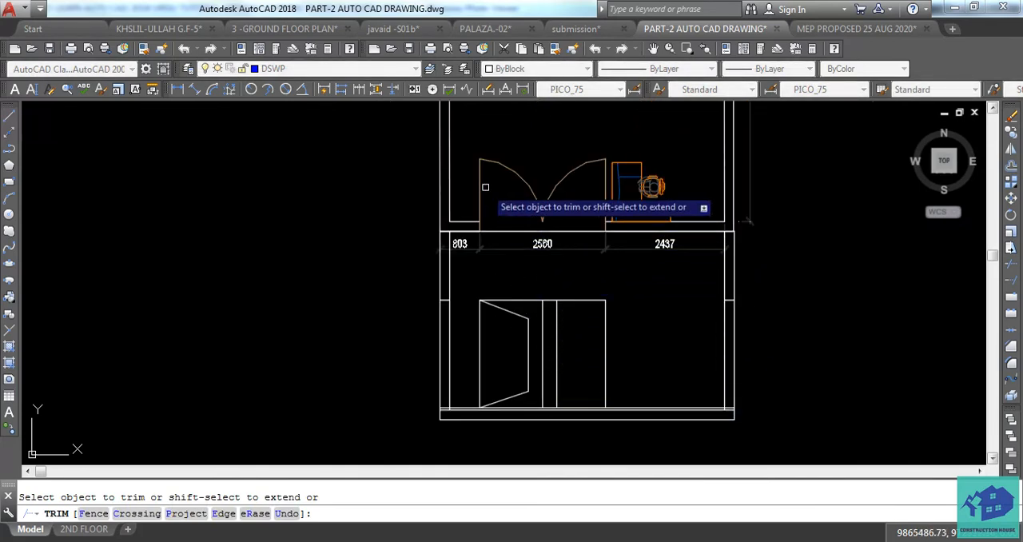
scroll(527, 351, "up", 2)
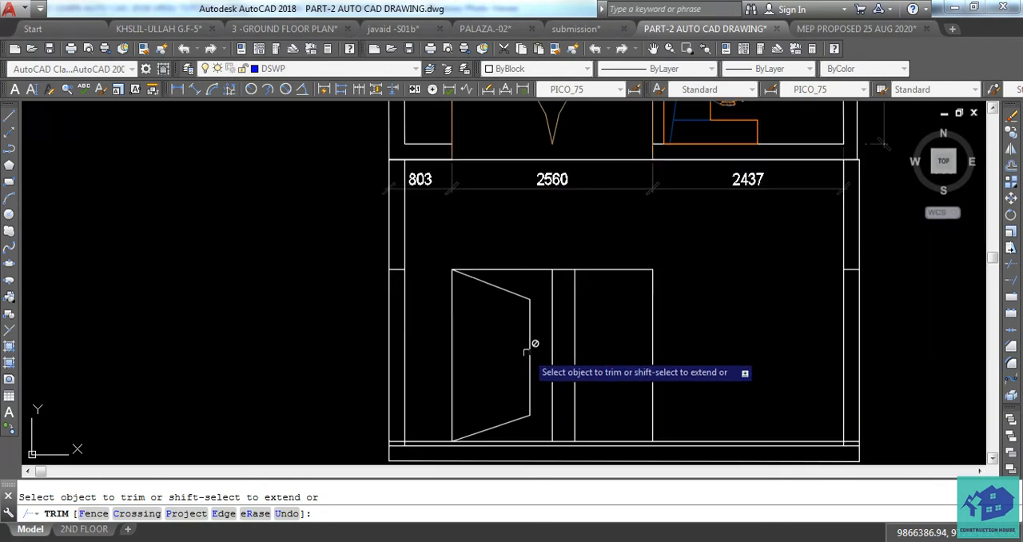
middle_click_drag(526, 352, 501, 317)
key("Escape")
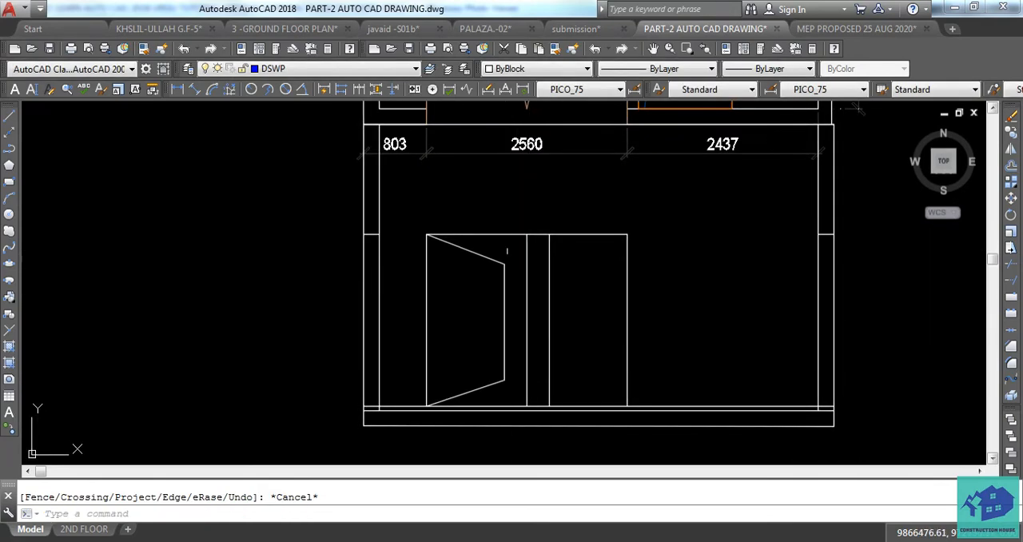
left_click(516, 252)
key("Escape")
key("Escape")
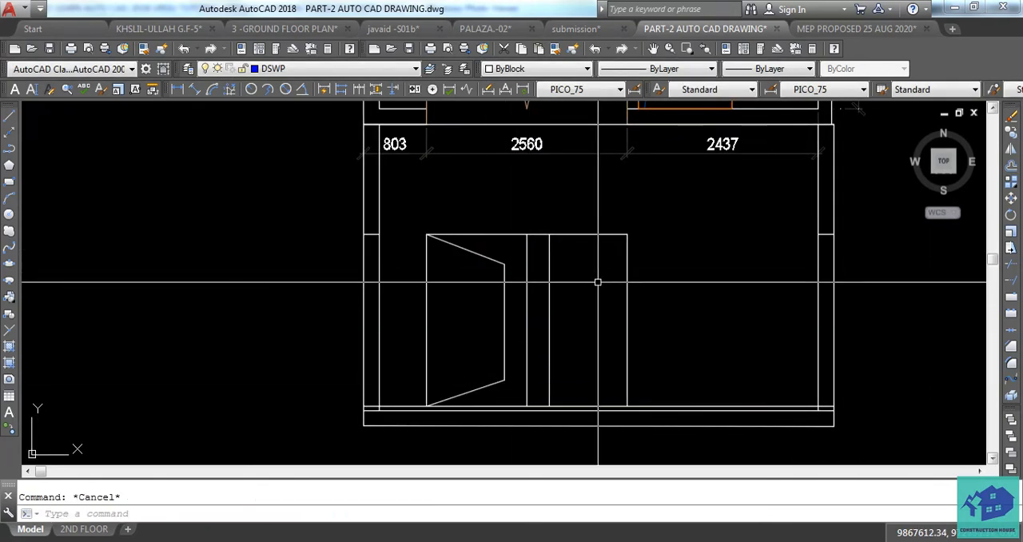
key("Return")
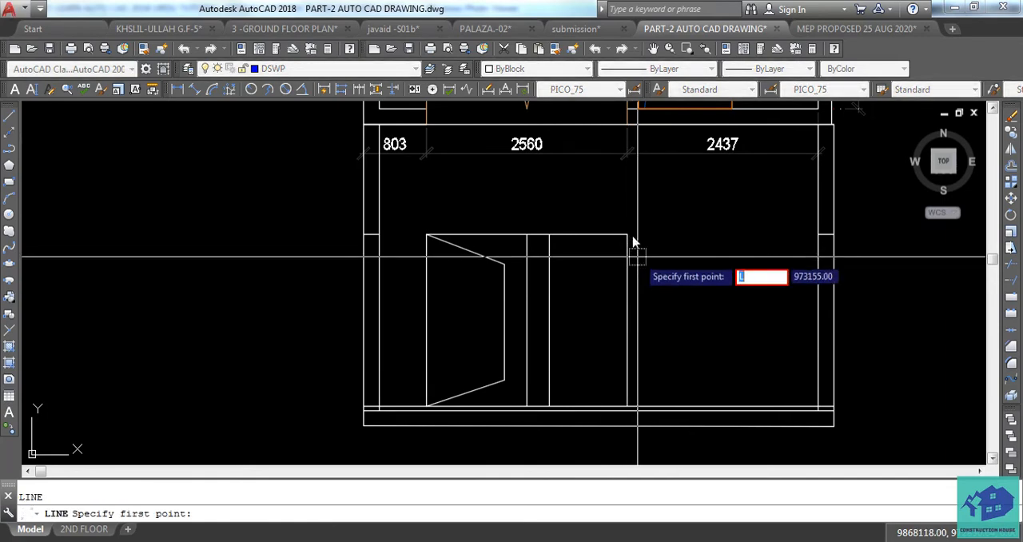
left_click(616, 276)
key("Escape")
Draw two slanted lines joining the right leaf's upper and lower outer corners to its inner vertical line
key("Return")
left_click(628, 234)
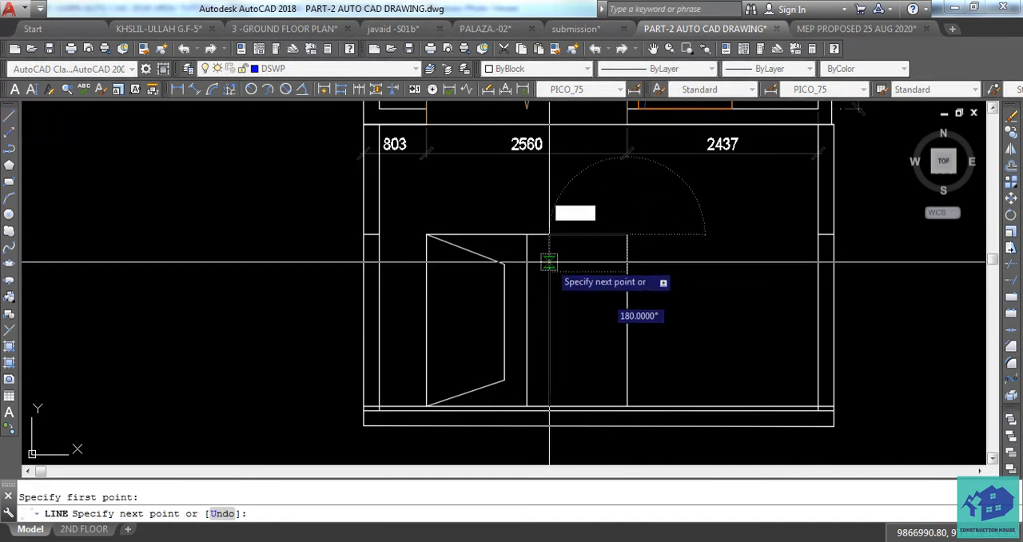
left_click(549, 261)
key("Escape")
type("l")
key("Return")
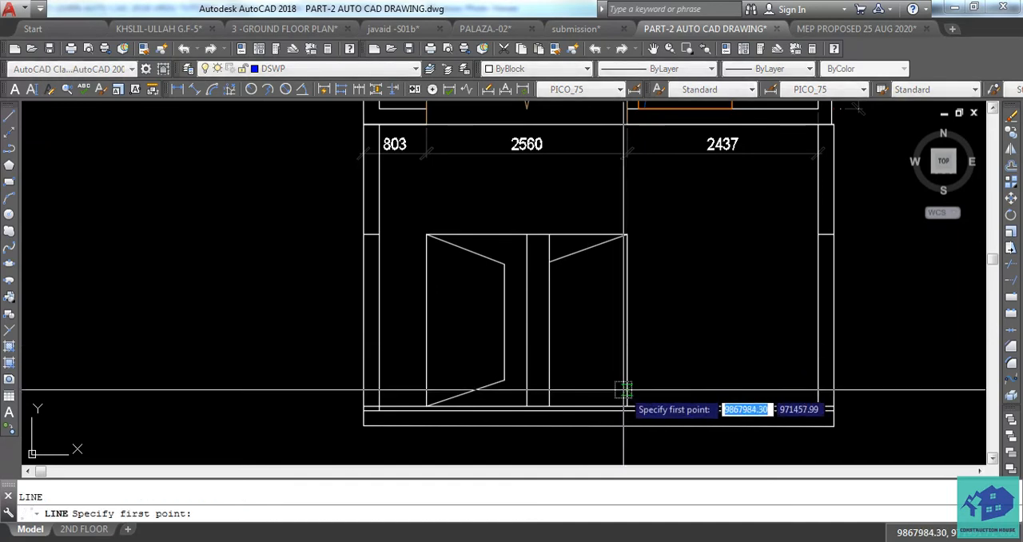
left_click(628, 405)
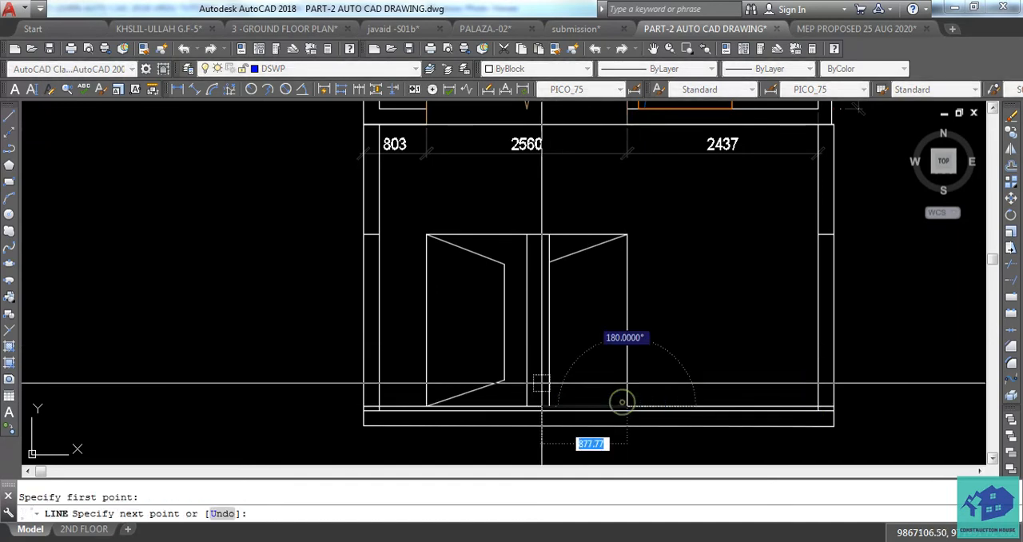
left_click(549, 380)
key("Escape")
key("Escape")
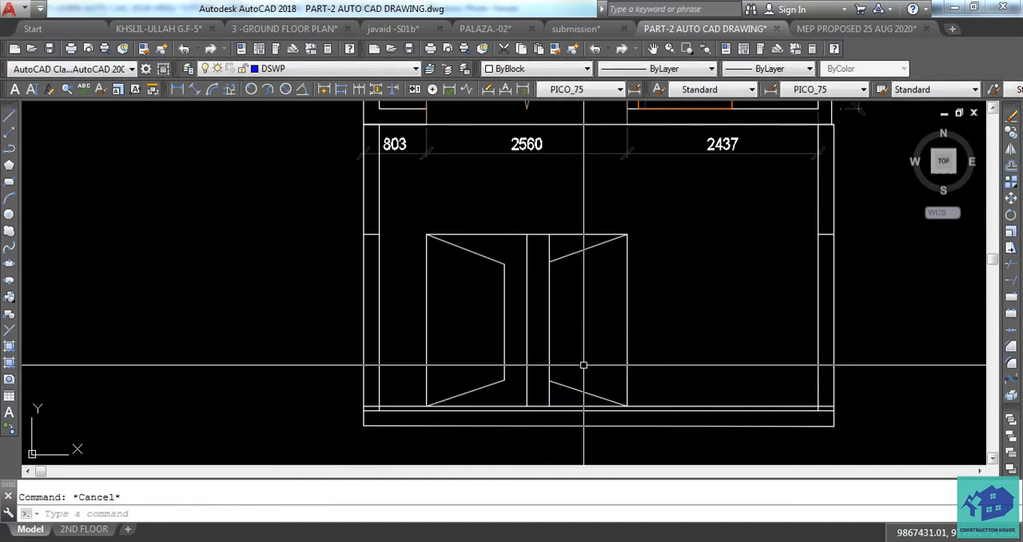
Trim the right leaf's inner vertical line beyond both slanted lines and erase the door's vertical centre line
type("TR")
key("Return")
key("Return")
left_click(549, 244)
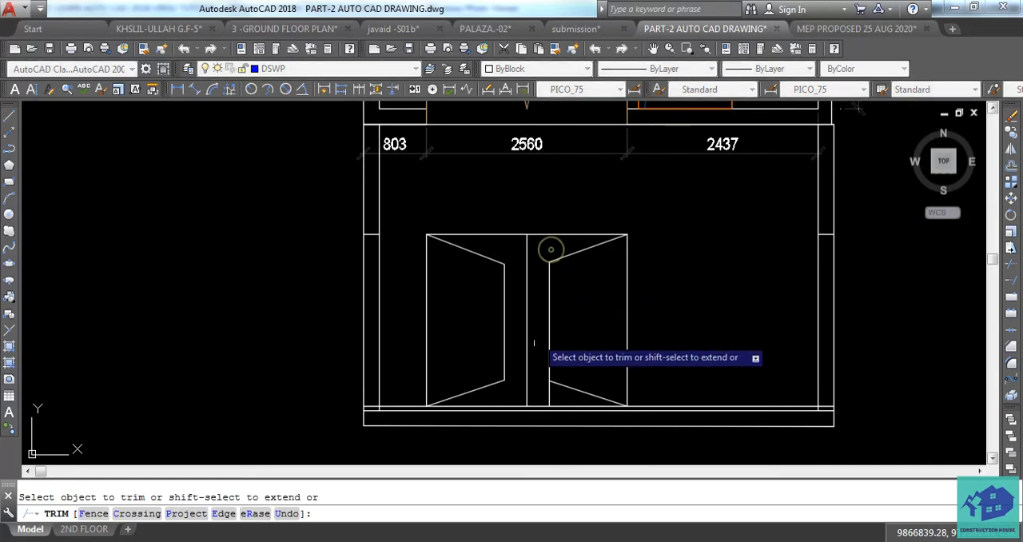
key("Escape")
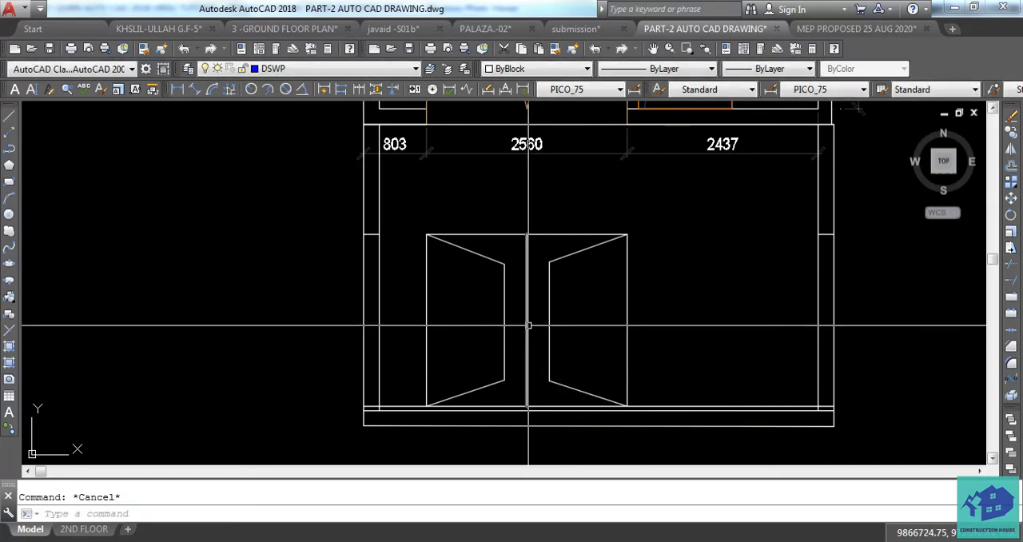
middle_click_drag(540, 329, 557, 373)
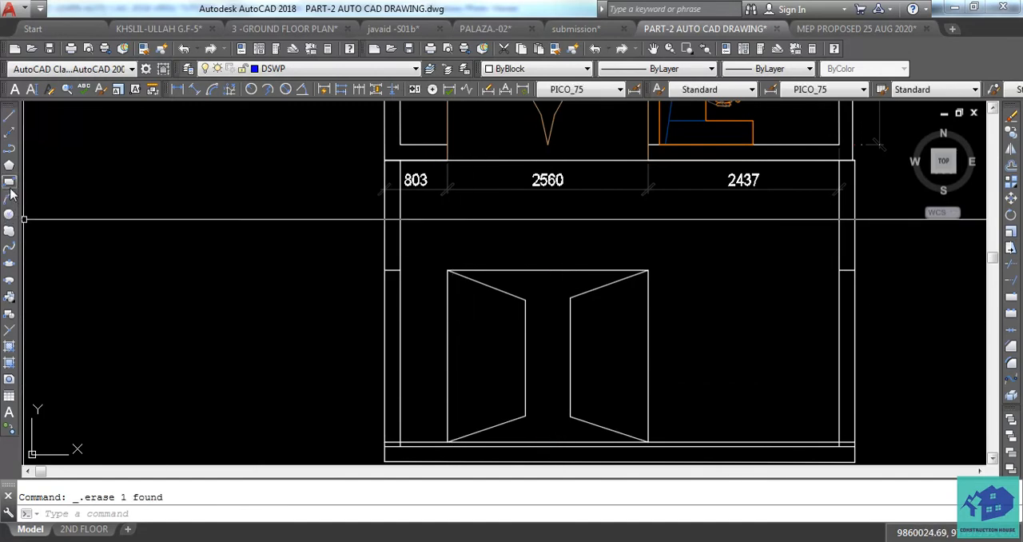
Draw a narrow rectangular handle about 37 mm wide and 270 mm high beside the left leaf's inner edge
left_click(9, 182)
scroll(483, 362, "up", 4)
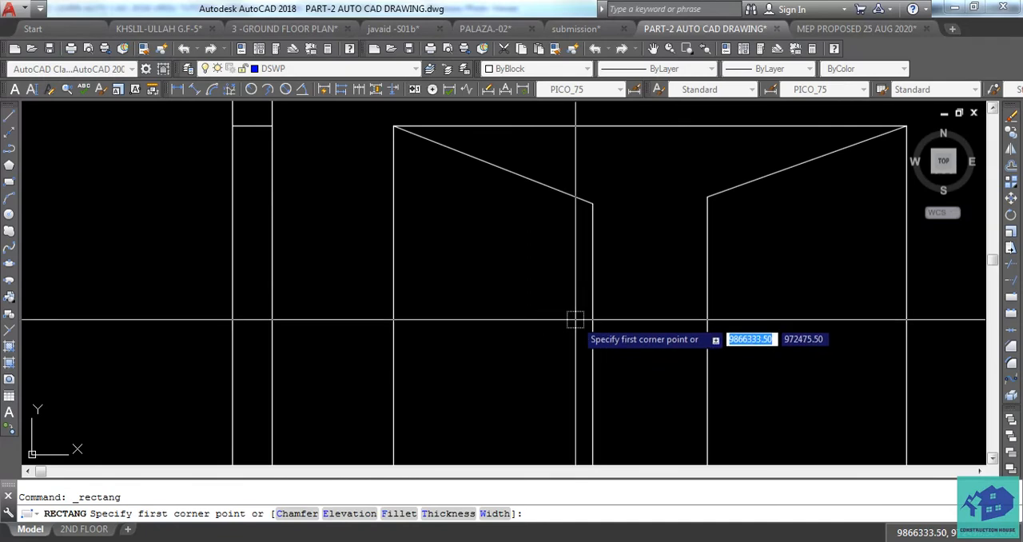
left_click(575, 325)
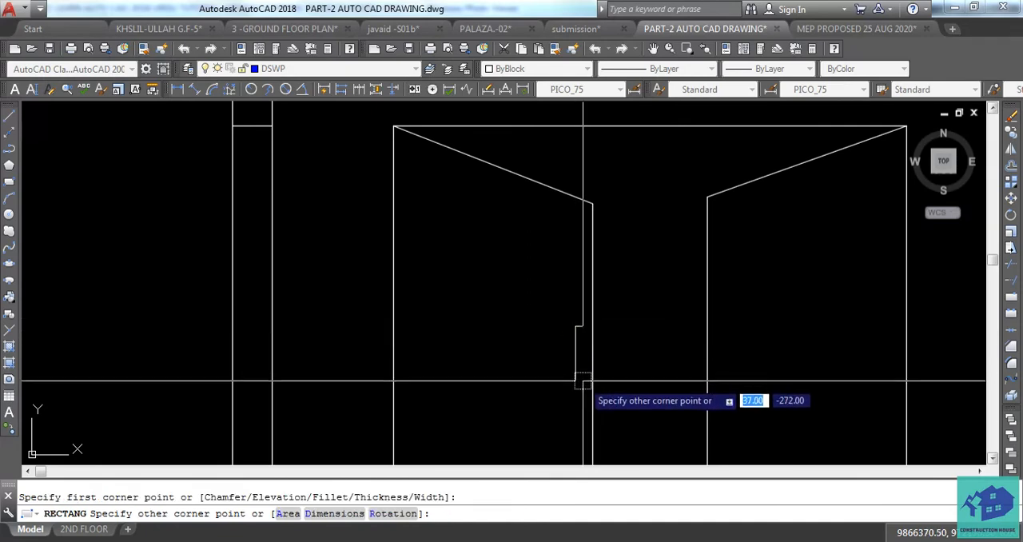
left_click(583, 381)
key("Escape")
Copy the handle horizontally to the right leaf beside its inner edge, using the rectangle's centre as base point
left_click(576, 384)
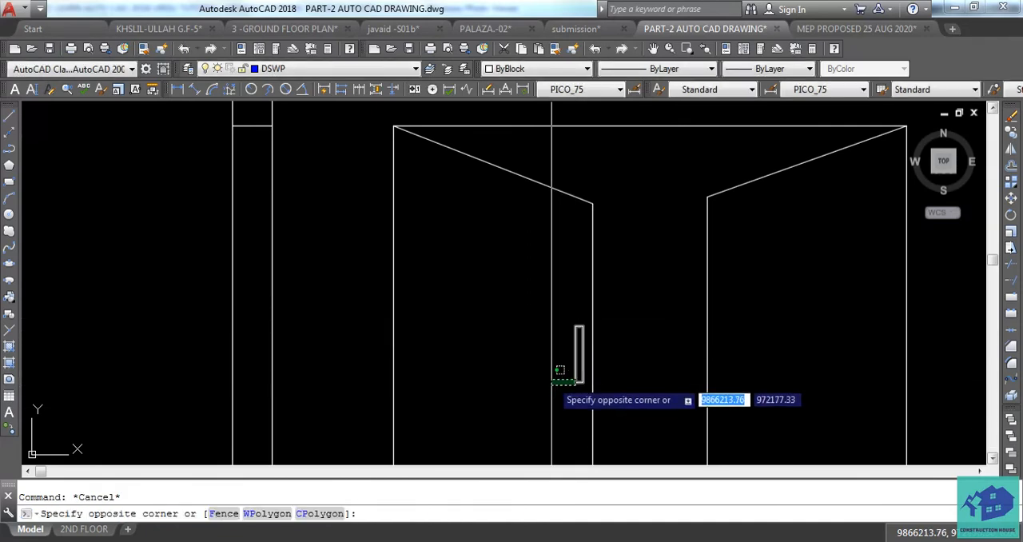
key("Escape")
left_click(576, 356)
type("c")
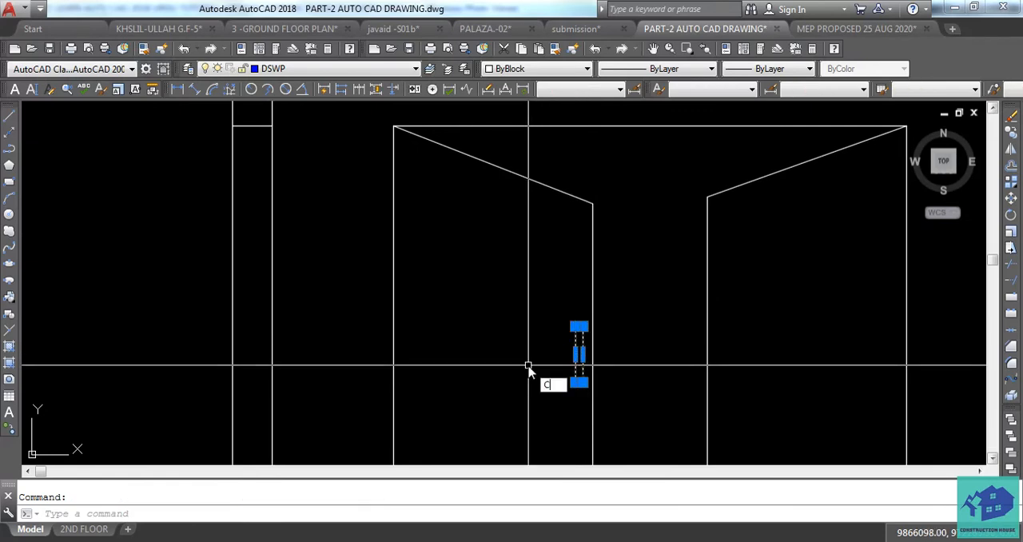
type("o")
key("Return")
left_click(579, 354)
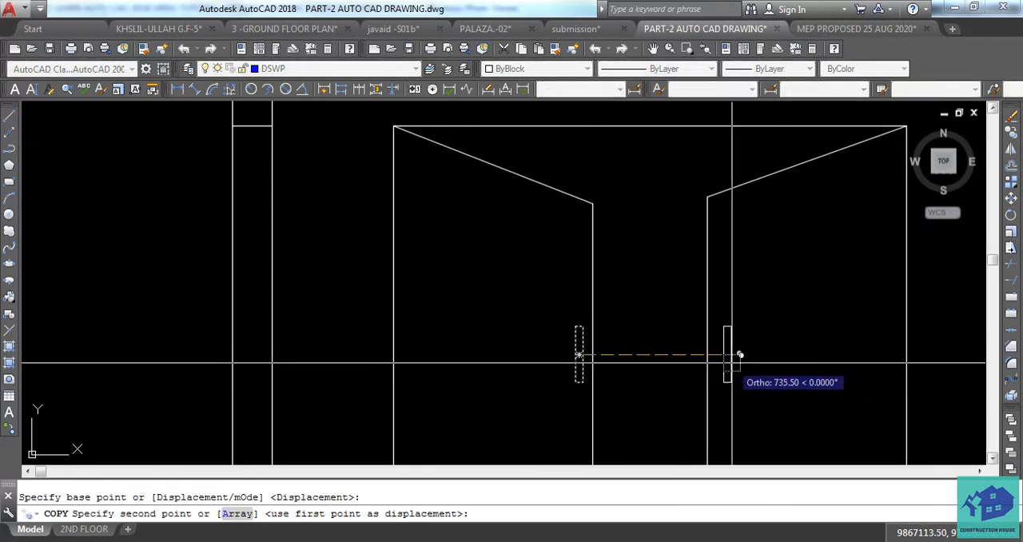
left_click(731, 354)
key("Escape")
scroll(723, 355, "down", 5)
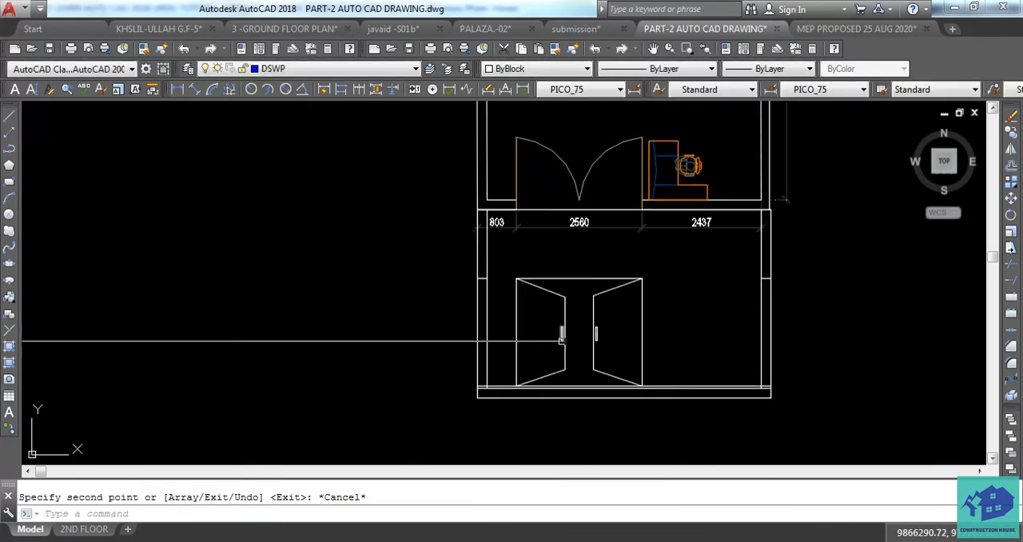
mouse_move(590, 321)
middle_mouse_down()
mouse_move(559, 387)
mouse_move(587, 387)
mouse_move(601, 337)
middle_mouse_up()
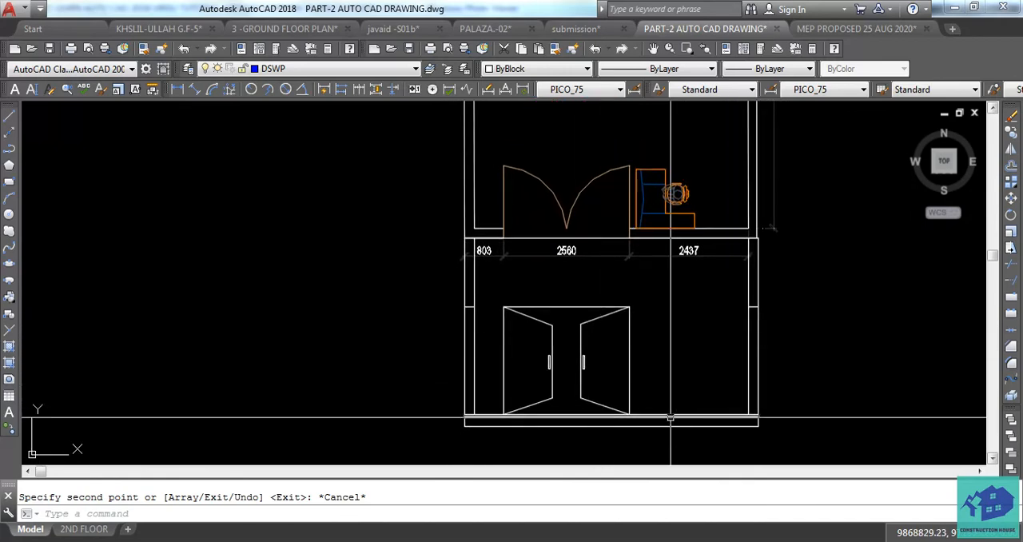
Trim the inner wall line between the upper and middle base lines at the right end of the elevation
scroll(670, 418, "up", 4)
middle_click_drag(802, 406, 656, 405)
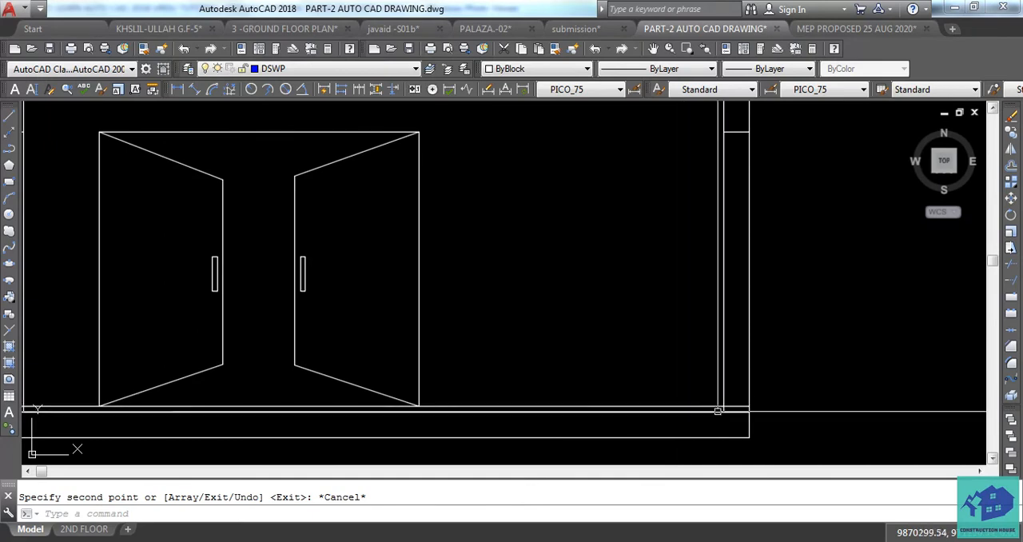
key("Escape")
scroll(742, 417, "up", 4)
key("Return")
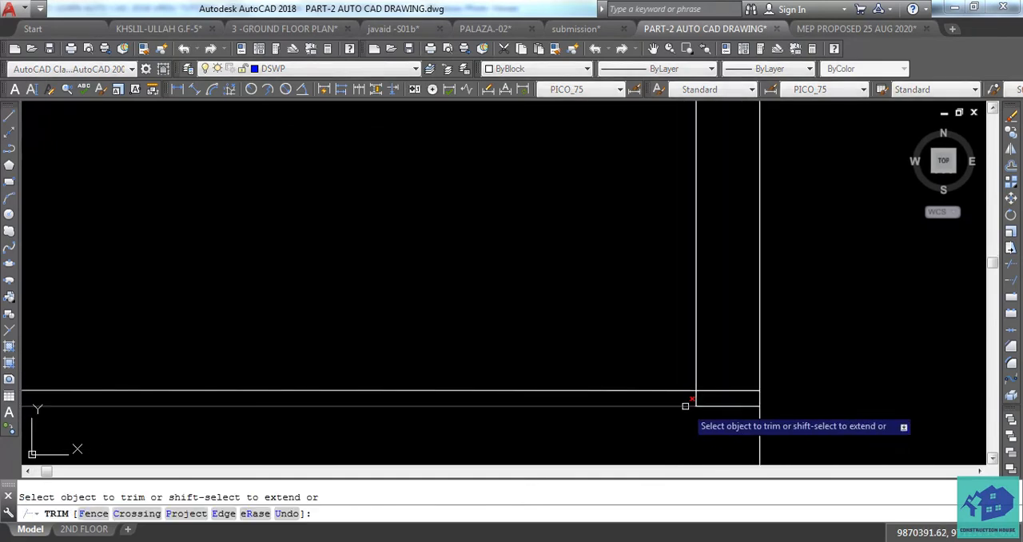
scroll(694, 397, "down", 3)
key("Escape")
key("Escape")
Offset the elevation's upper base line upward by 3000 mm to form the top line
middle_click_drag(656, 383, 666, 402)
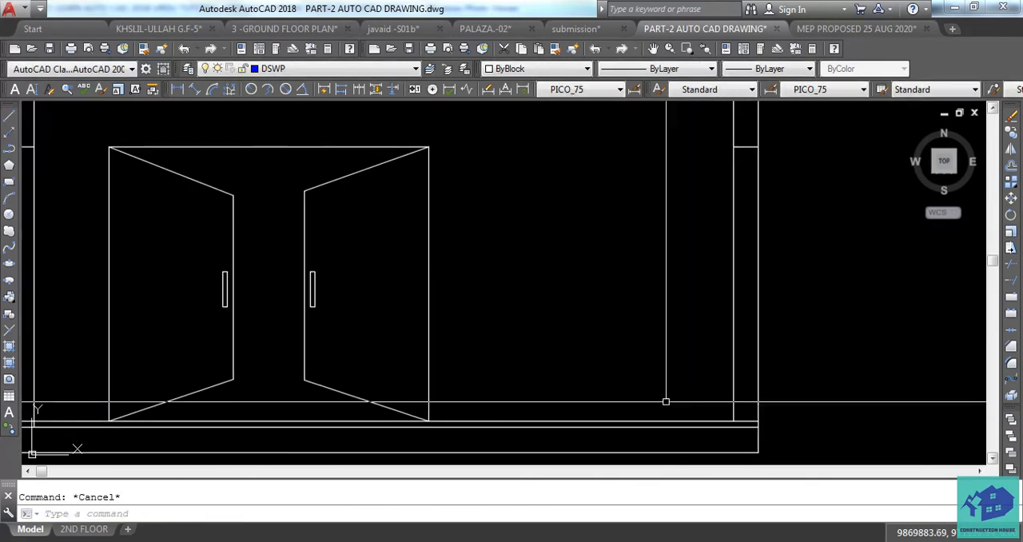
left_click(661, 419)
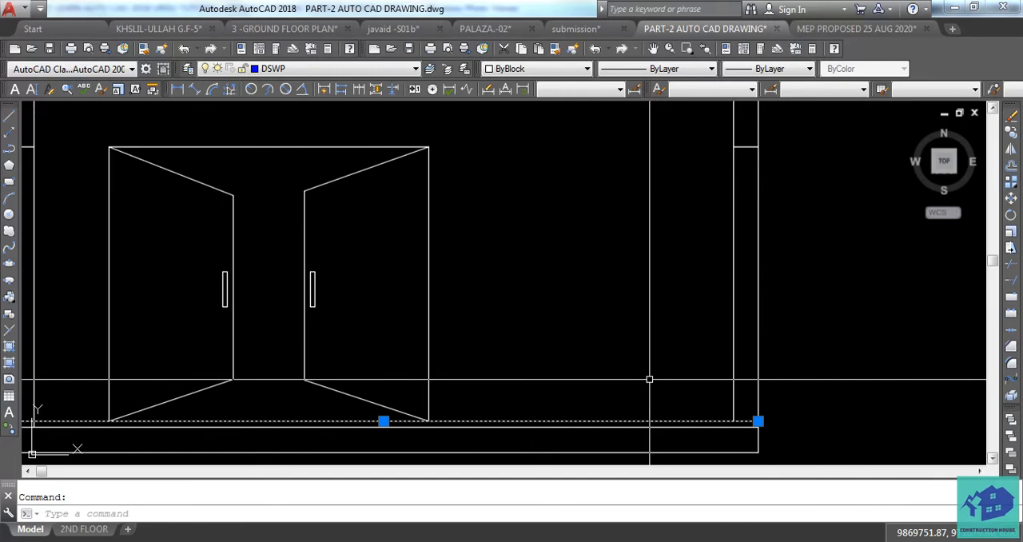
type("o")
key("Return")
type("3")
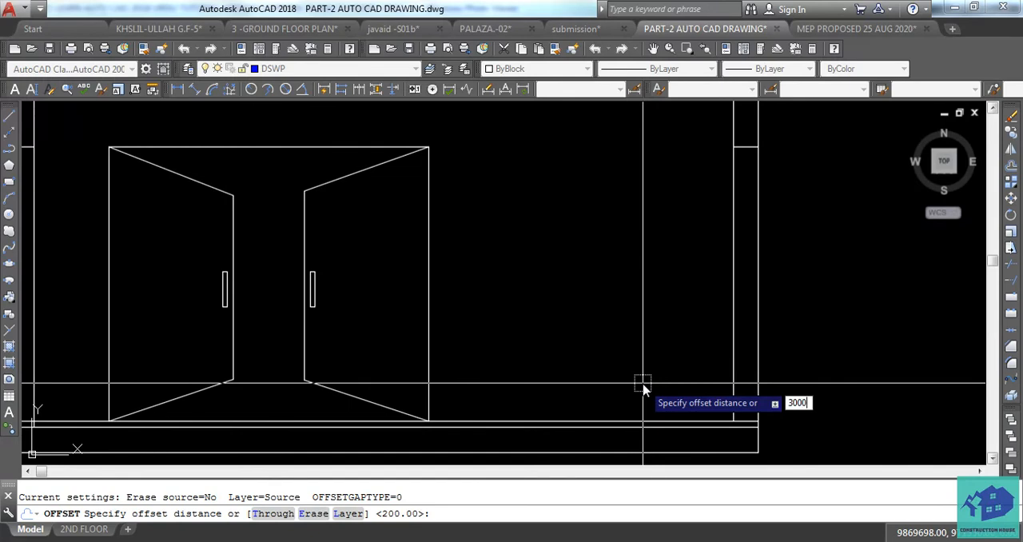
type("000")
key("Return")
scroll(617, 342, "down", 5)
scroll(397, 288, "up", 4)
middle_click_drag(398, 287, 408, 322)
key("Escape")
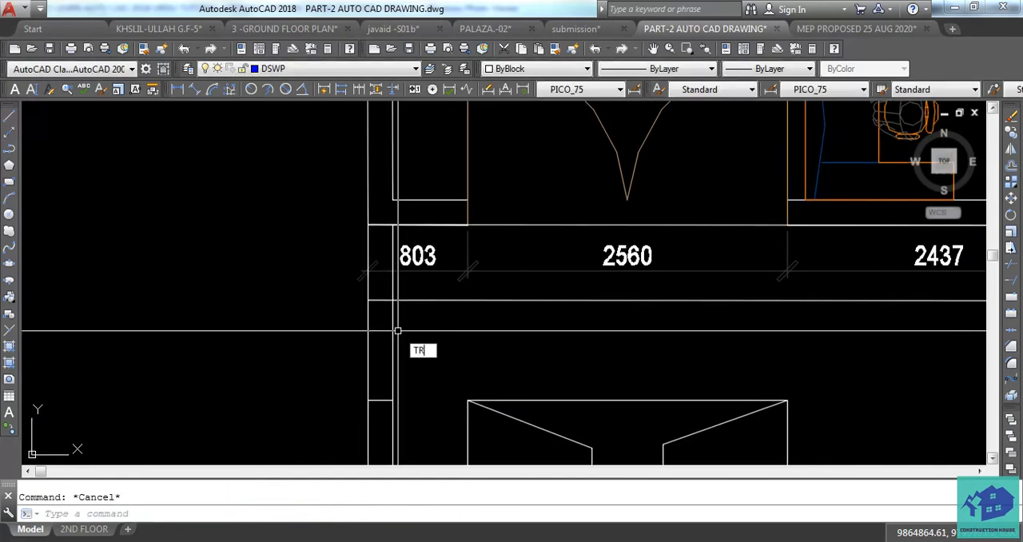
Trim the left wall's inner line between the floor plan and the elevation's top line
key("Return")
key("Return")
scroll(385, 300, "up", 2)
left_click(423, 285)
left_click(334, 286)
Trim the right wall's lines between the floor plan and the elevation's top line
scroll(280, 295, "down", 2)
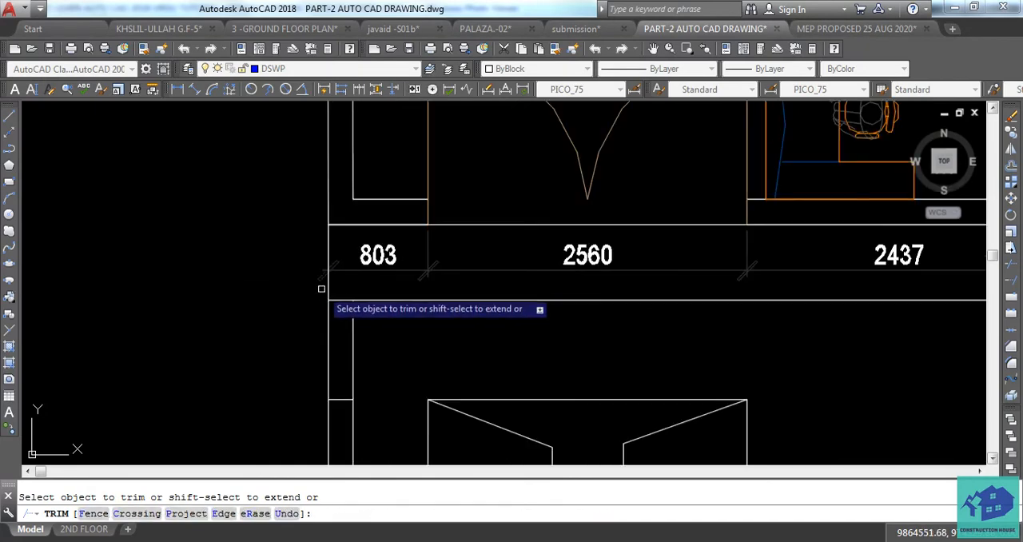
scroll(308, 297, "down", 2)
scroll(581, 296, "up", 1)
left_click(642, 288)
left_click(607, 280)
key("Escape")
scroll(621, 290, "up", 2)
type("TR")
key("Return")
key("Return")
left_click(621, 289)
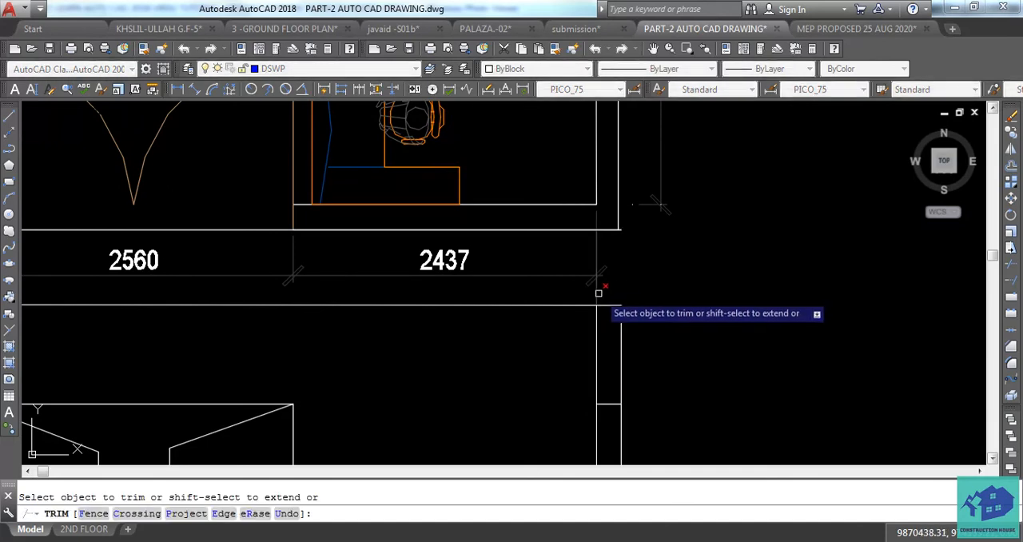
key("Escape")
Delete the left outer wall line that still runs between the floor plan and the elevation
scroll(596, 292, "down", 2)
scroll(231, 307, "up", 3)
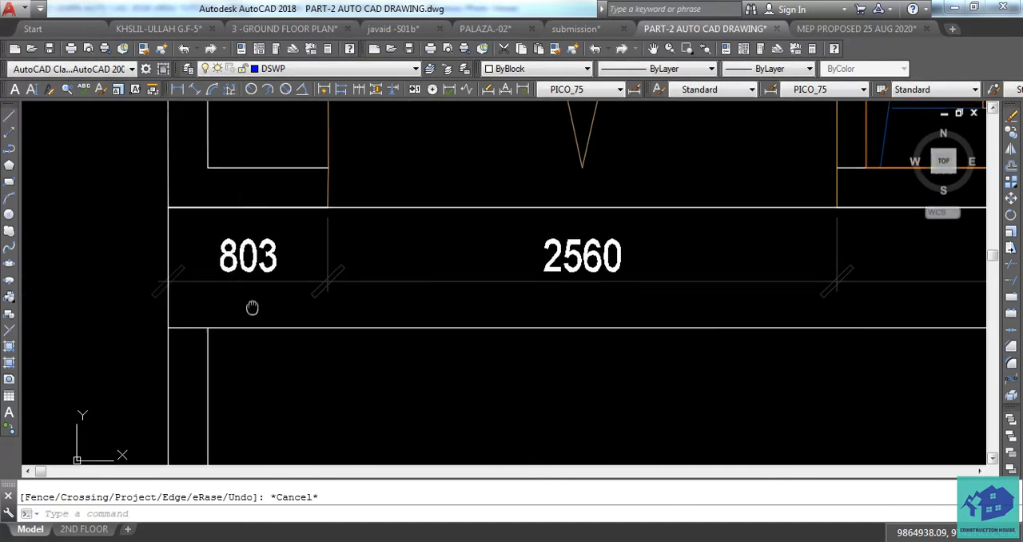
left_click(206, 212)
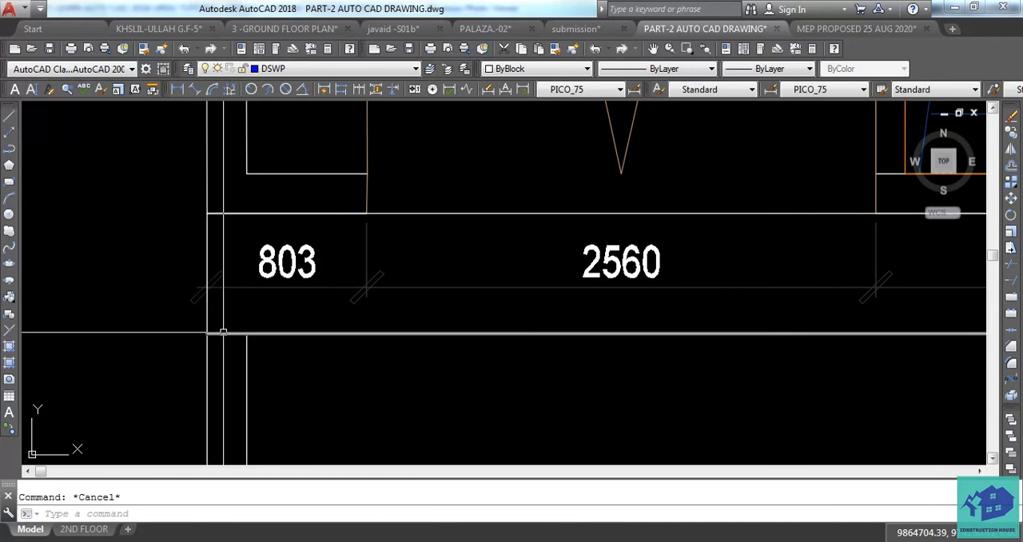
key("Return")
key("Return")
key("Escape")
left_click(206, 312)
key("Delete")
Copy the left wall's inner line horizontally outward to the end of the base lines to form the outer wall line
scroll(207, 320, "down", 2)
mouse_move(248, 447)
middle_mouse_down()
mouse_move(249, 303)
mouse_move(261, 264)
middle_mouse_up()
scroll(261, 264, "down", 2)
key("Escape")
left_click(269, 313)
type("CO")
key("Return")
scroll(264, 403, "up", 5)
scroll(327, 388, "up", 2)
left_click(339, 398)
left_click(274, 399)
key("Escape")
scroll(274, 400, "down", 5)
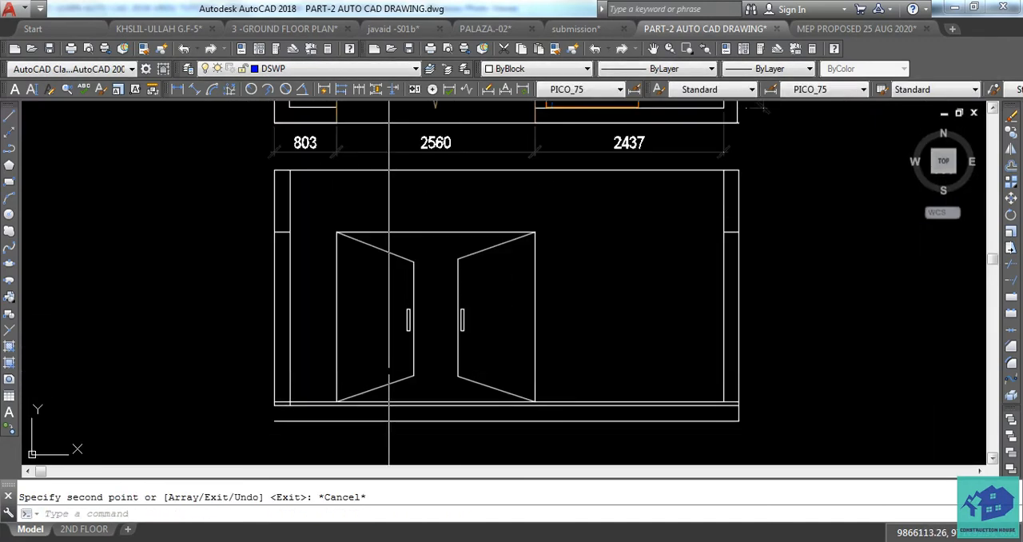
Move the whole elevation straight down to leave clear space below the plan's dimensions
middle_click_drag(465, 335, 448, 354)
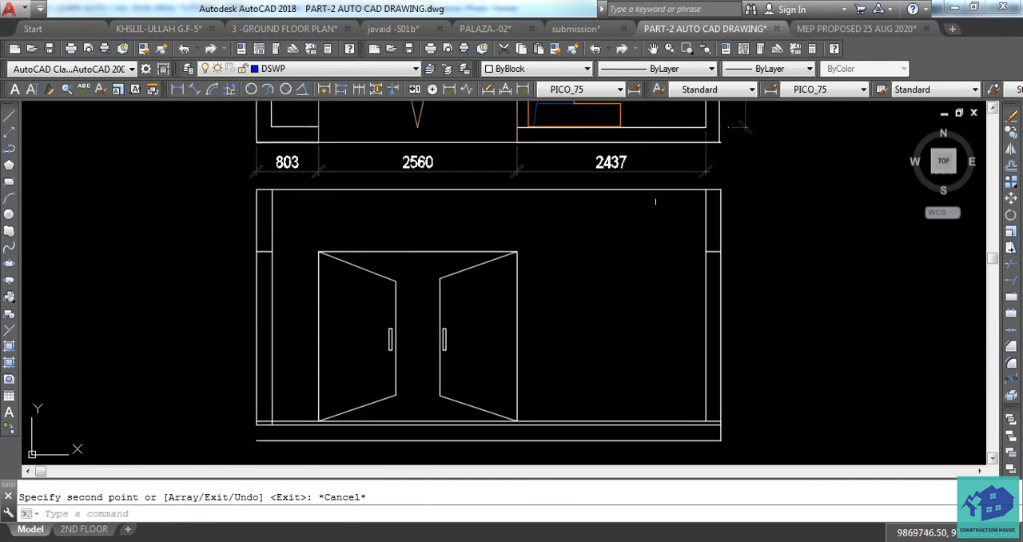
middle_click_drag(664, 209, 666, 213)
left_click(746, 195)
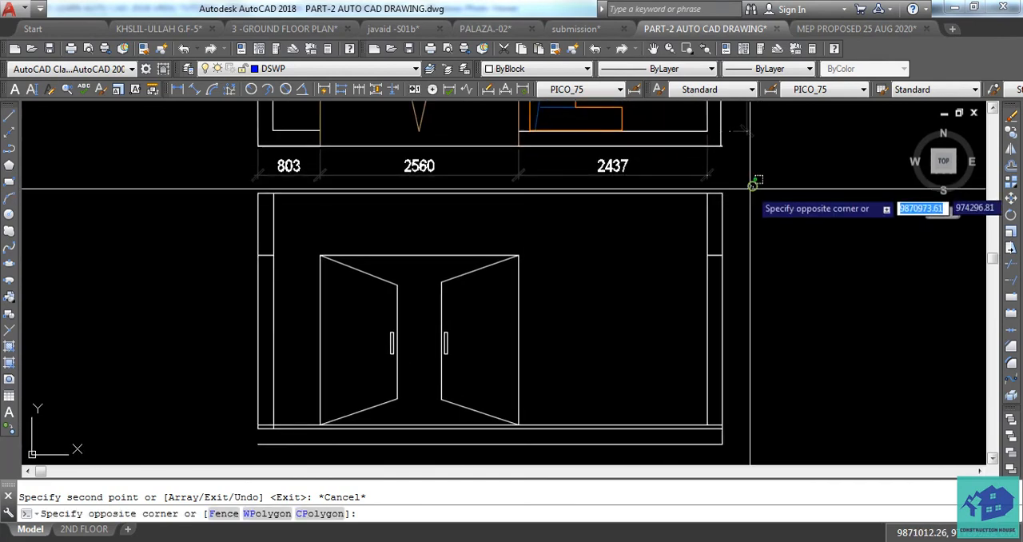
scroll(749, 202, "down", 4)
left_click(533, 308)
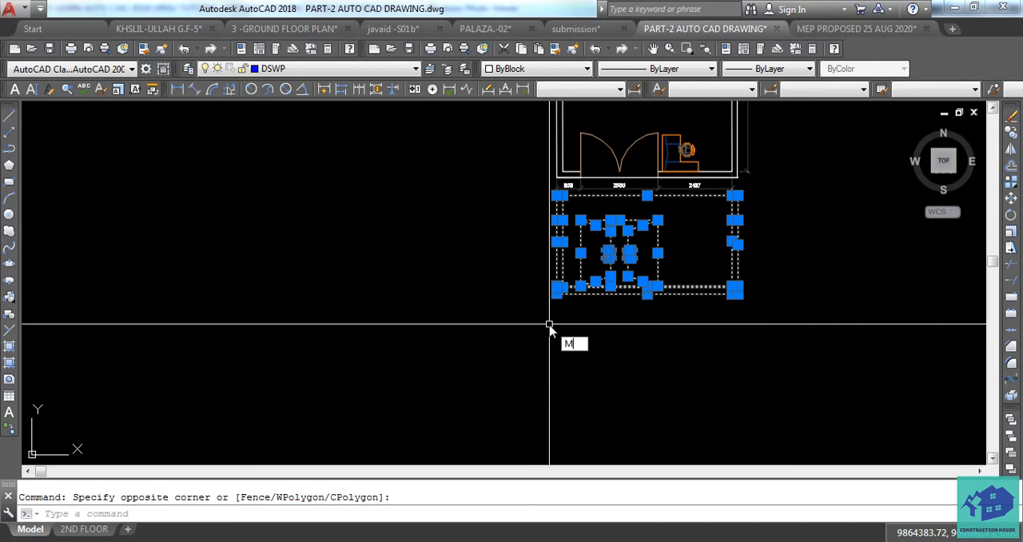
type("M")
key("Return")
left_click(557, 294)
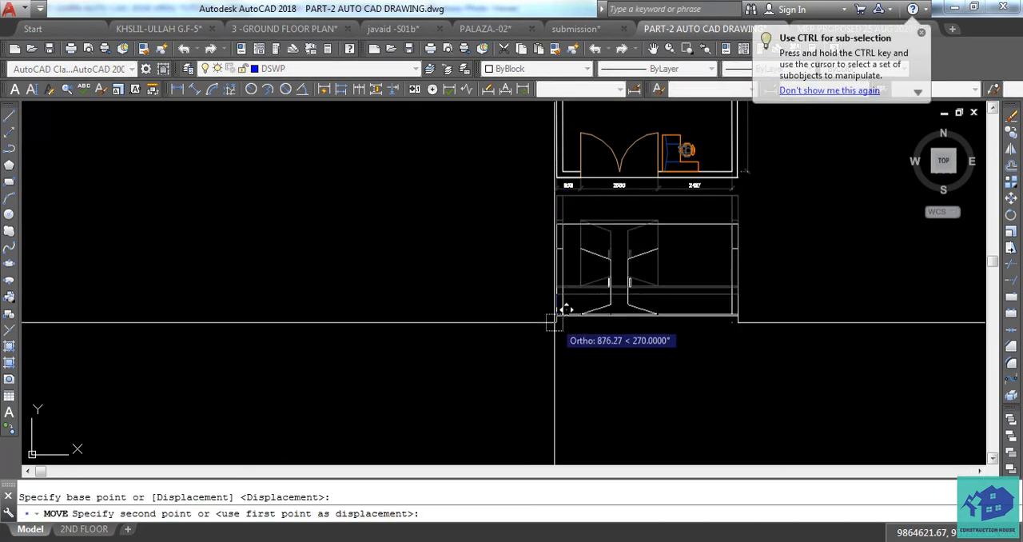
left_click(555, 342)
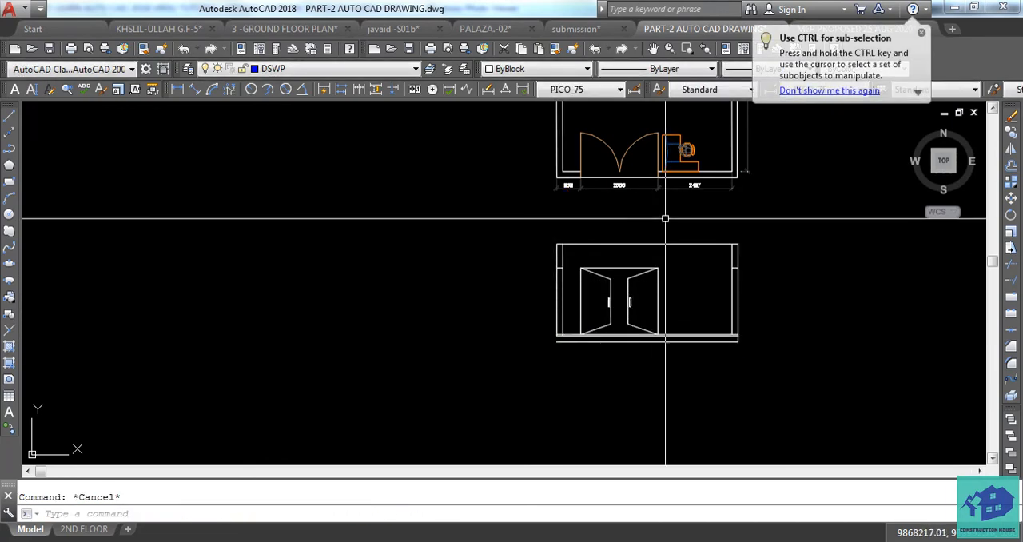
scroll(665, 217, "up", 3)
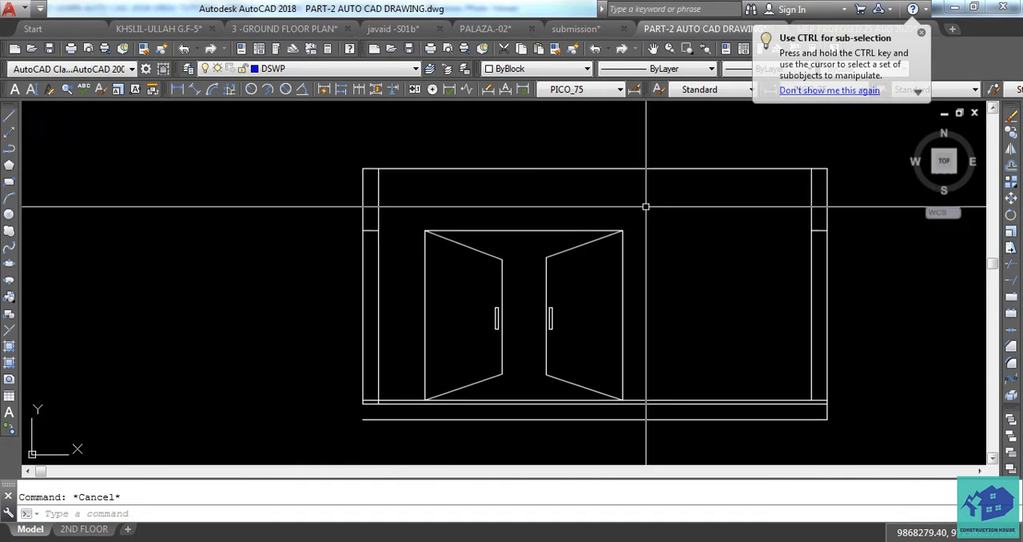
left_click(760, 400)
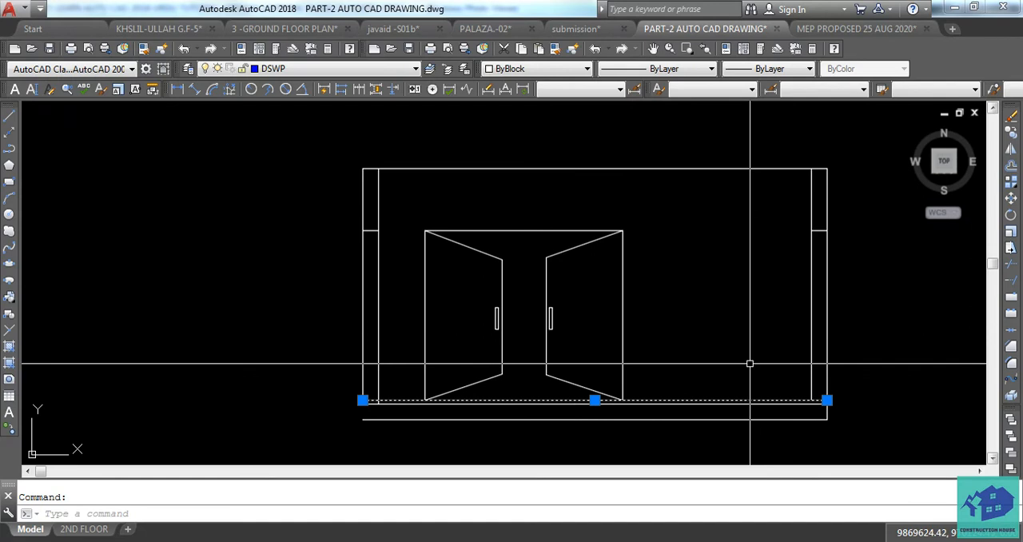
type("35")
key("Return")
left_click(738, 314)
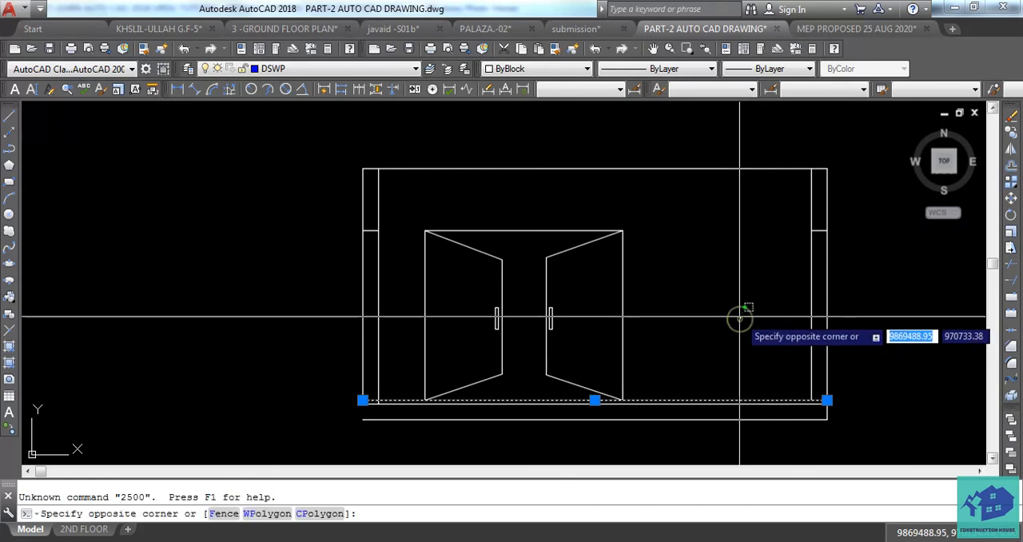
key("Escape")
key("Escape")
Offset the elevation's upper base line upward by 2500 mm
left_click(719, 399)
type("o")
key("Return")
type("25")
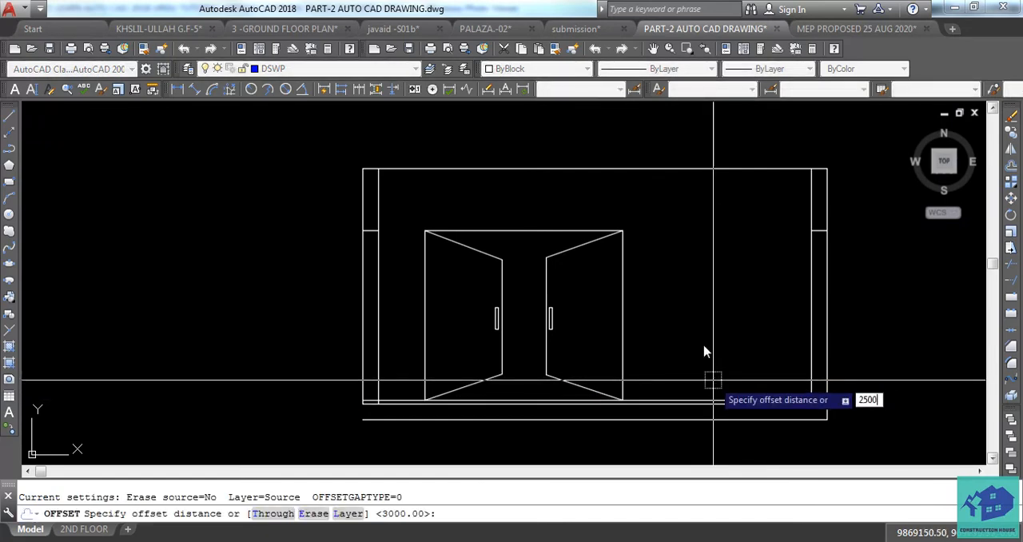
type("00")
key("Return")
key("Escape")
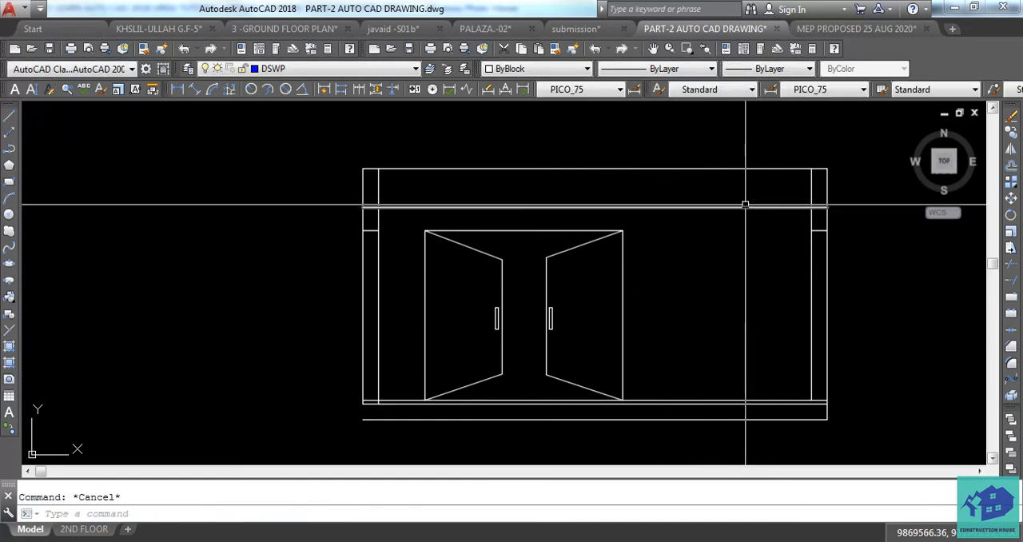
Delete the short horizontal lines at door-head height inside the right and left walls
left_click(818, 230)
key("Delete")
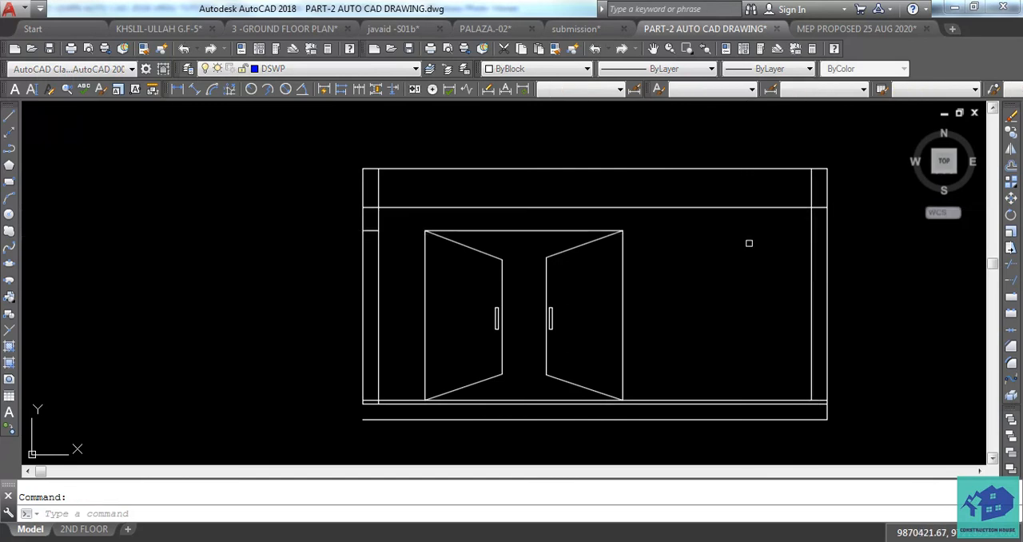
key("ctrl+z")
left_click(371, 230)
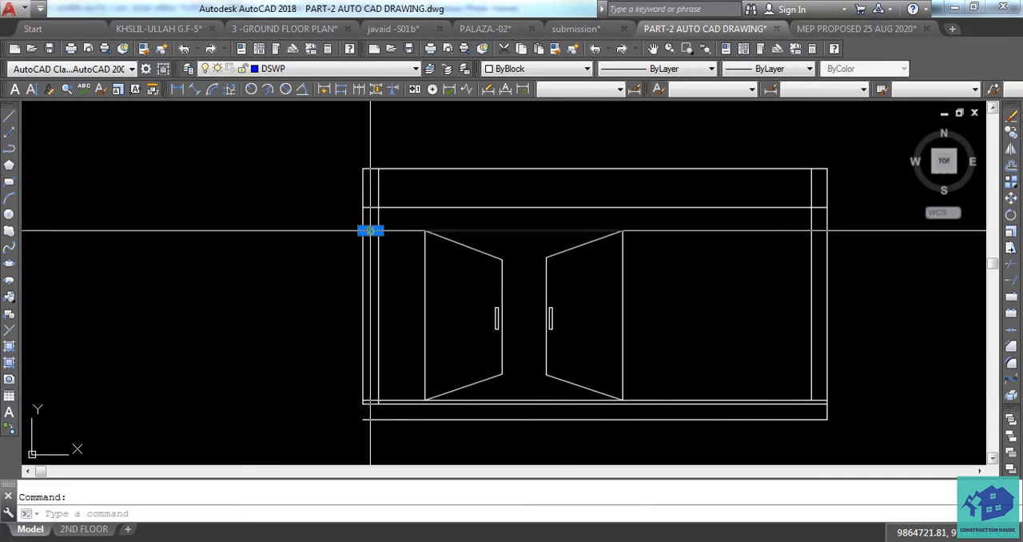
key("Delete")
key("Escape")
Trim the ends of the horizontal line above the door where it crosses the left and right walls
type("T")
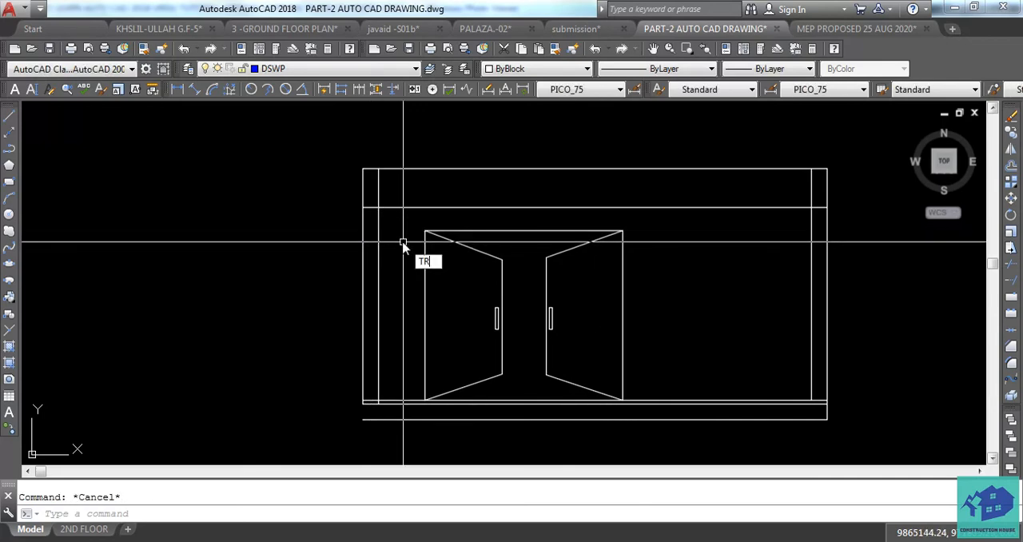
type("r")
key("Return")
left_click(375, 207)
key("Escape")
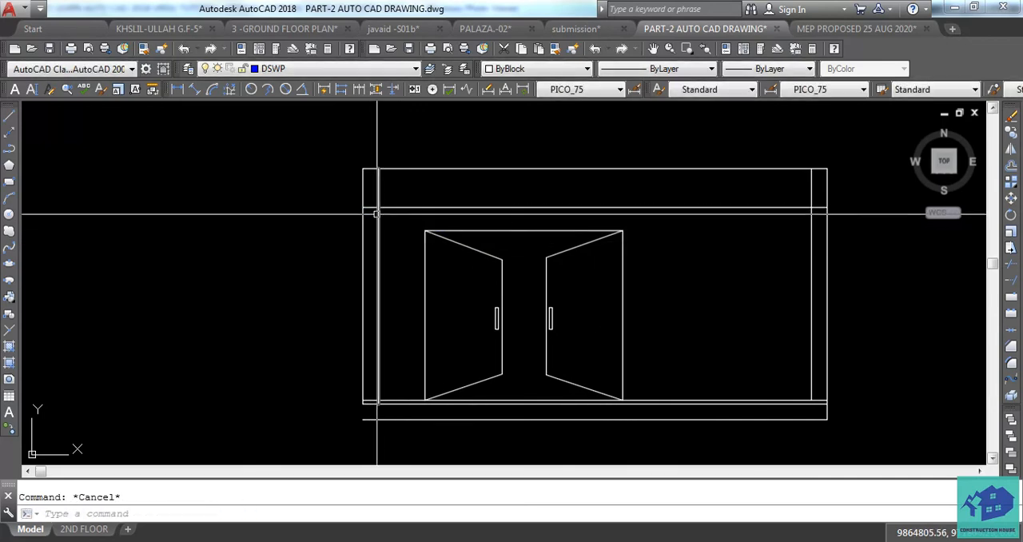
key("Return")
key("Return")
left_click(370, 208)
left_click(816, 211)
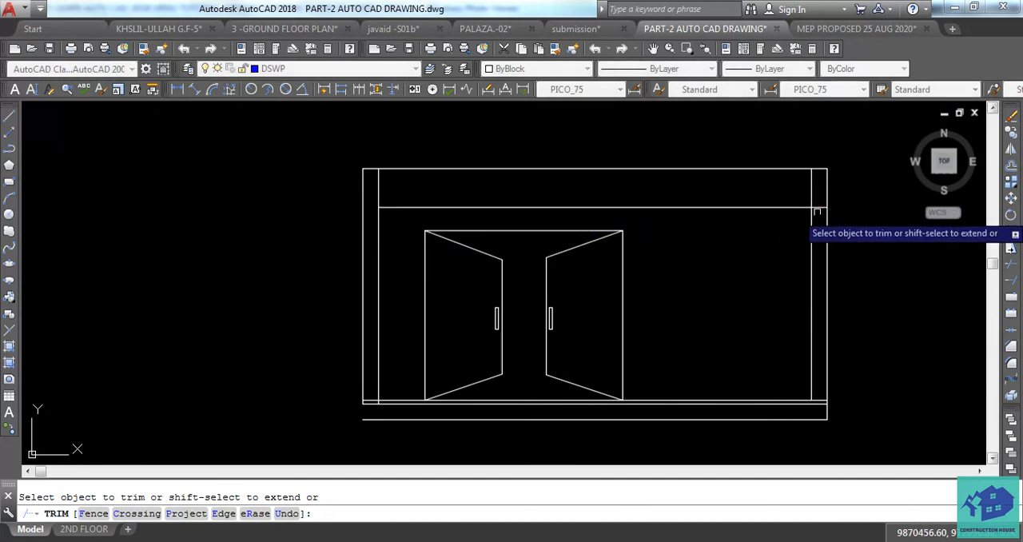
middle_click_drag(734, 264, 717, 260)
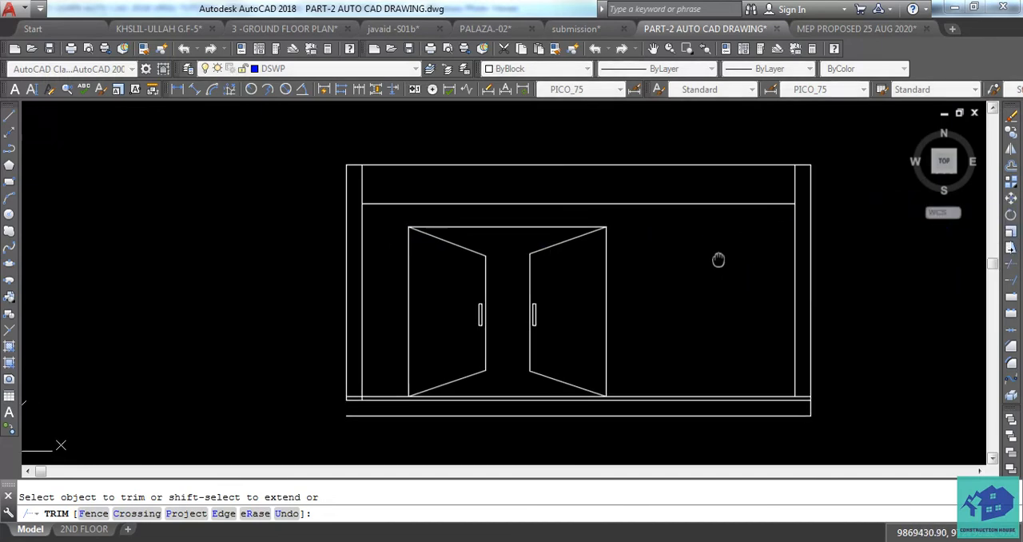
mouse_move(714, 353)
middle_mouse_down()
mouse_move(669, 346)
mouse_move(671, 364)
middle_mouse_up()
scroll(736, 373, "up", 4)
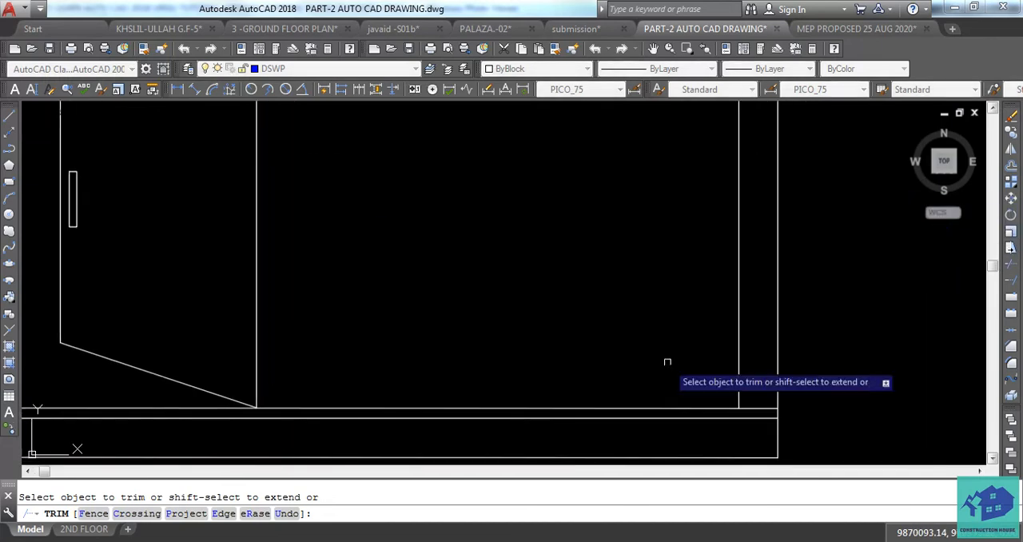
key("Escape")
key("Escape")
type("l")
key("Return")
middle_click_drag(720, 403, 595, 371)
key("Escape")
key("Escape")
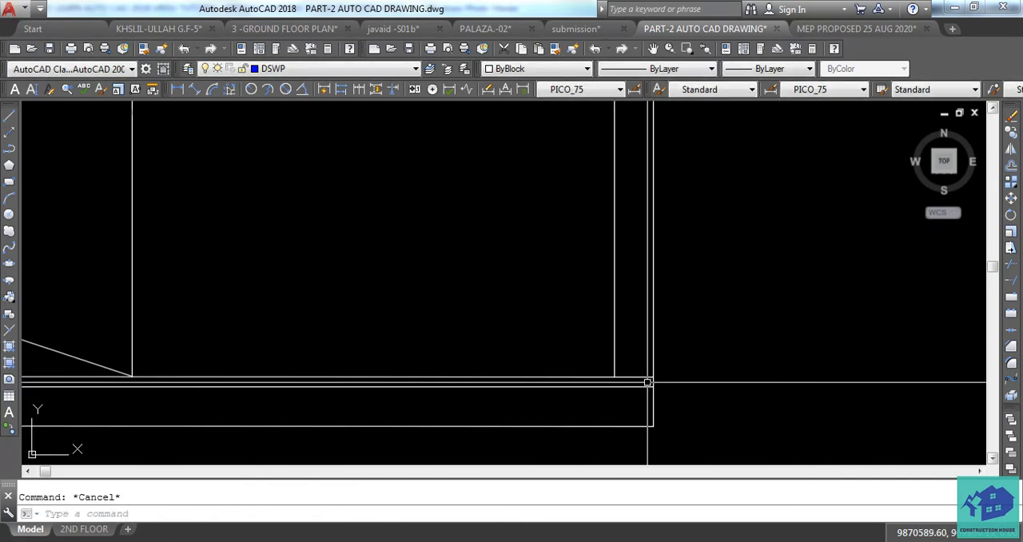
Draw a horizontal line outward from the right end of the elevation's upper base line
scroll(647, 382, "down", 3)
scroll(661, 385, "up", 3)
middle_click_drag(661, 384, 621, 384)
type("l")
key("Return")
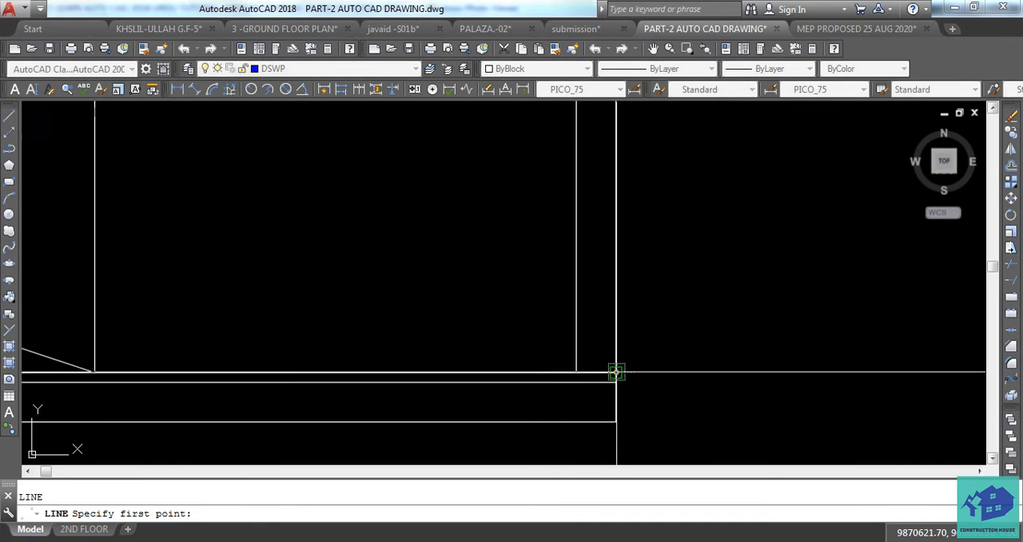
left_click(615, 371)
left_click(775, 371)
key("Escape")
key("Escape")
Draw a short vertical line just above the horizontal extension outside the right wall
middle_click_drag(728, 311, 722, 338)
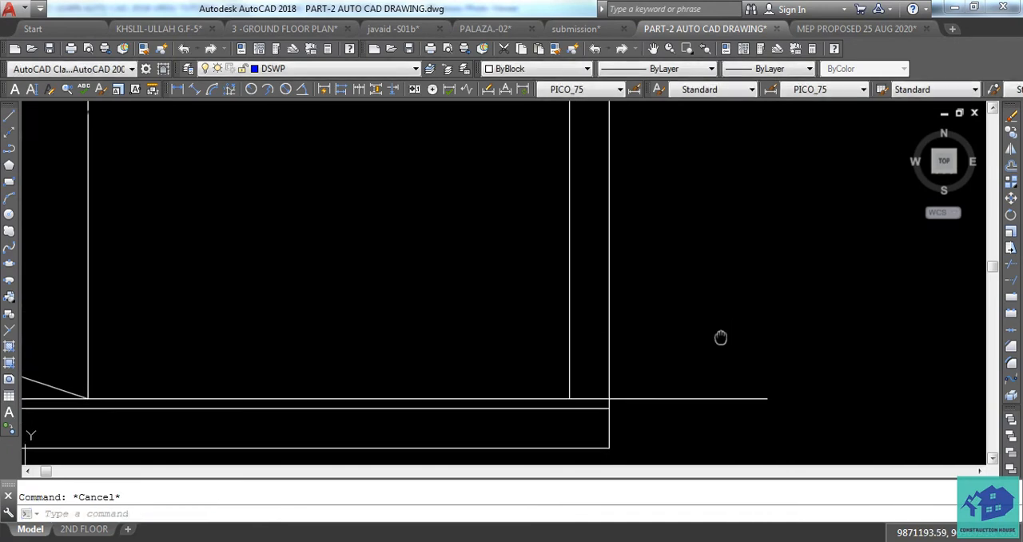
type("l")
key("Return")
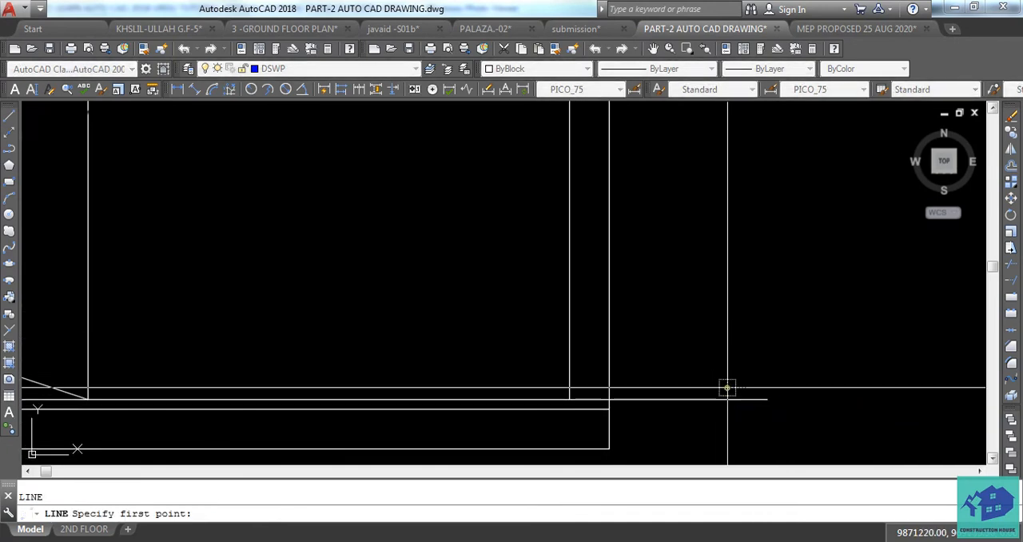
left_click(726, 387)
scroll(727, 362, "up", 1)
key("Escape")
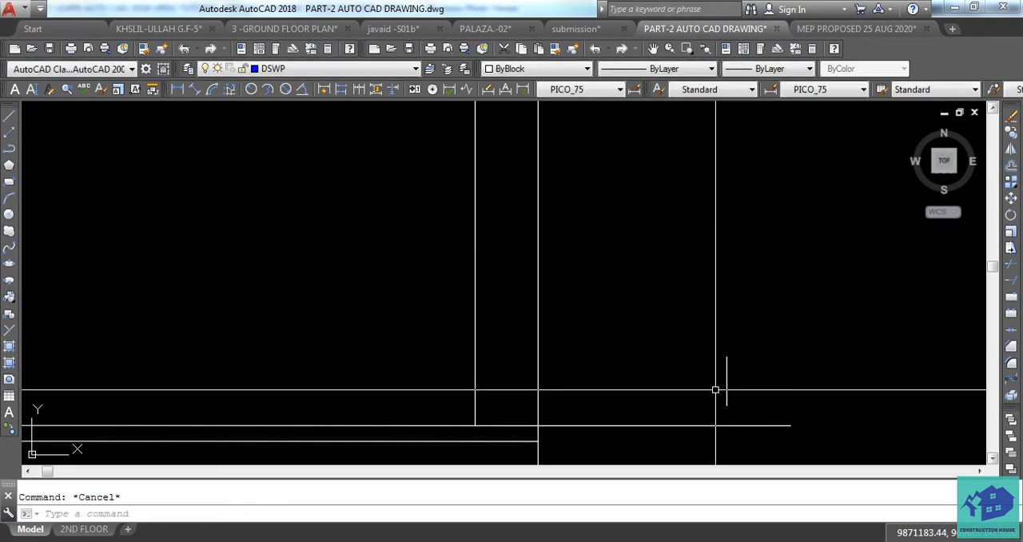